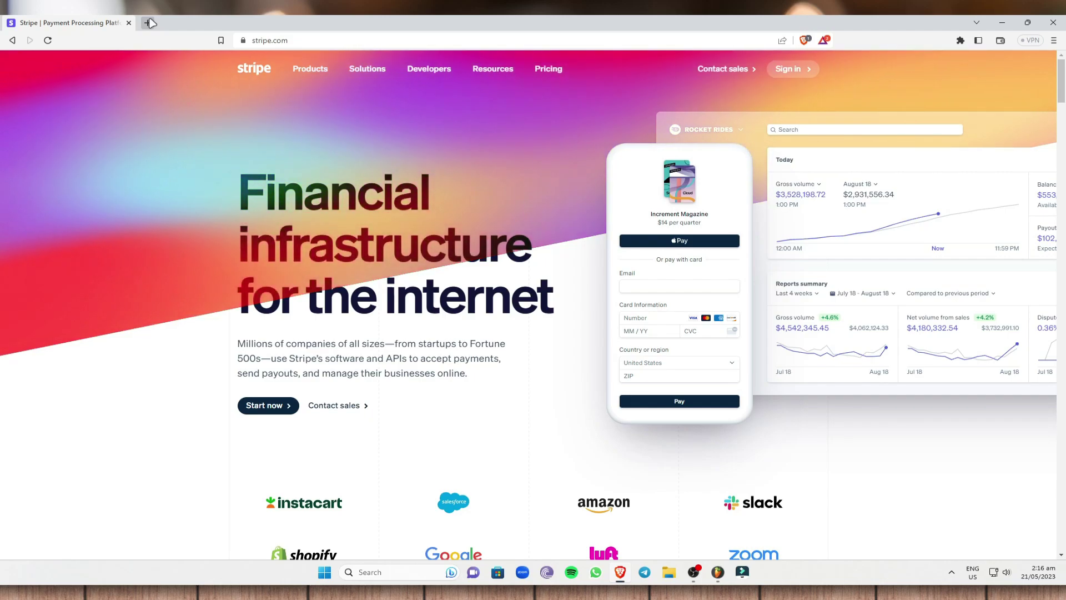
Create a Stripe account with an email, full name and password, opting into product update emails.
{"action": "left_click", "coordinate": [279, 411]}
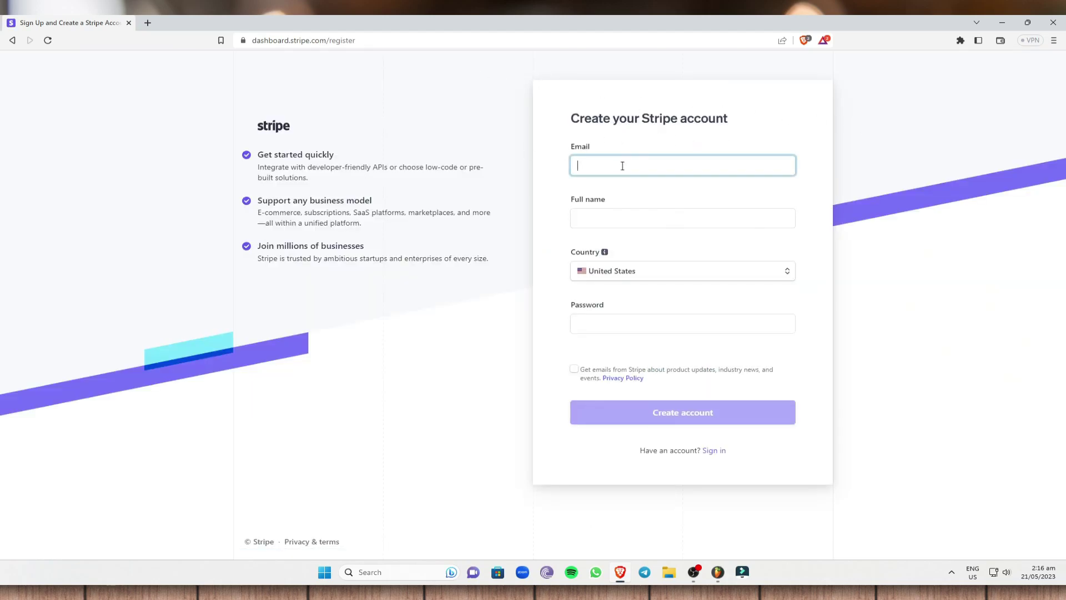
{"action": "key", "text": "Tab"}
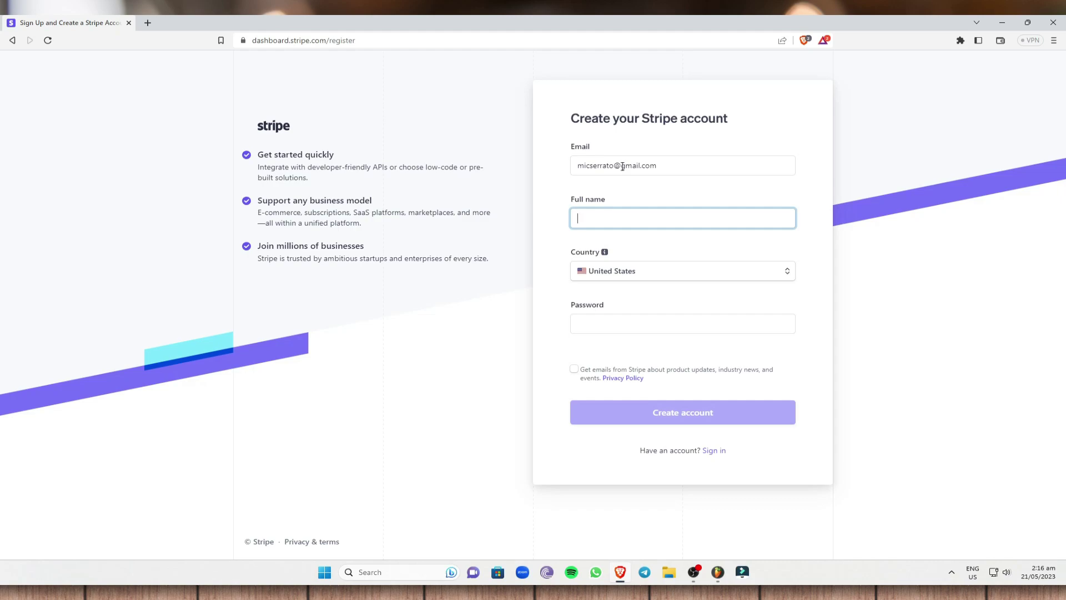
{"action": "left_click", "coordinate": [681, 325]}
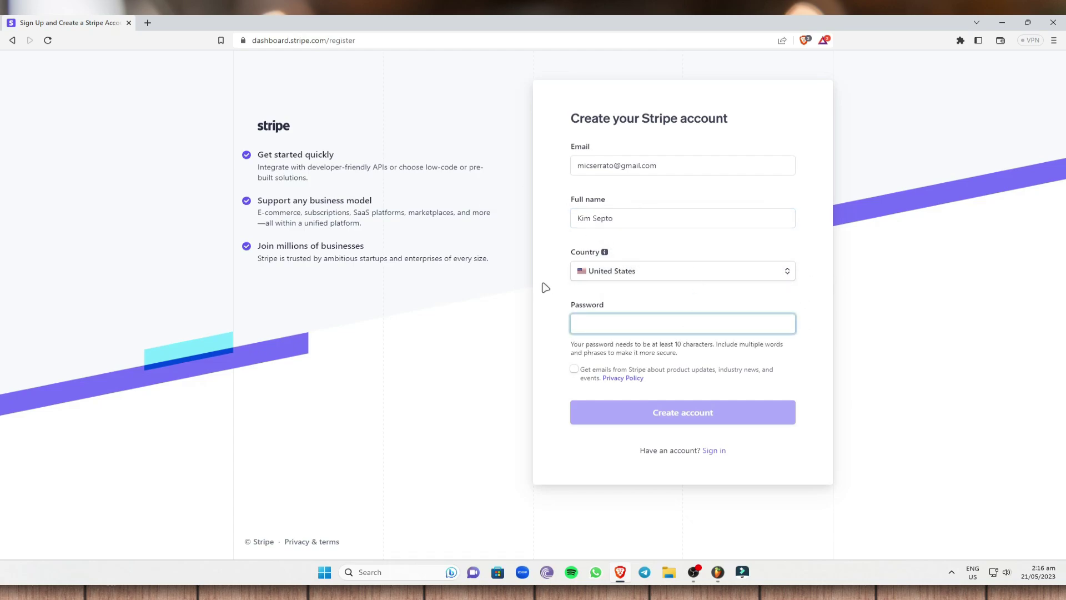
{"action": "type", "text": "•••••••••••••"}
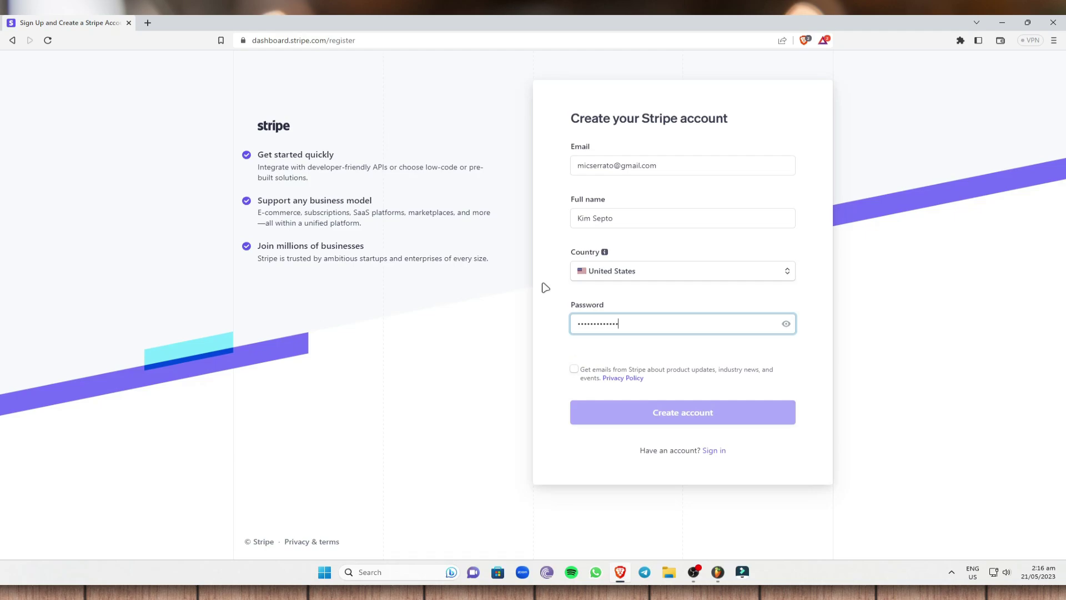
{"action": "type", "text": "••"}
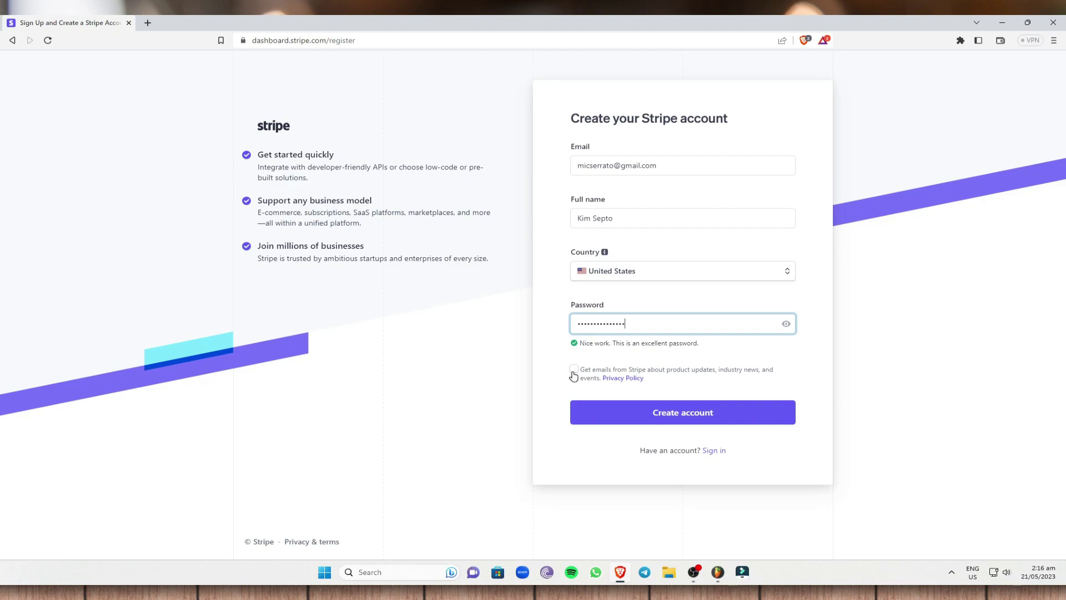
{"action": "left_click", "coordinate": [575, 370]}
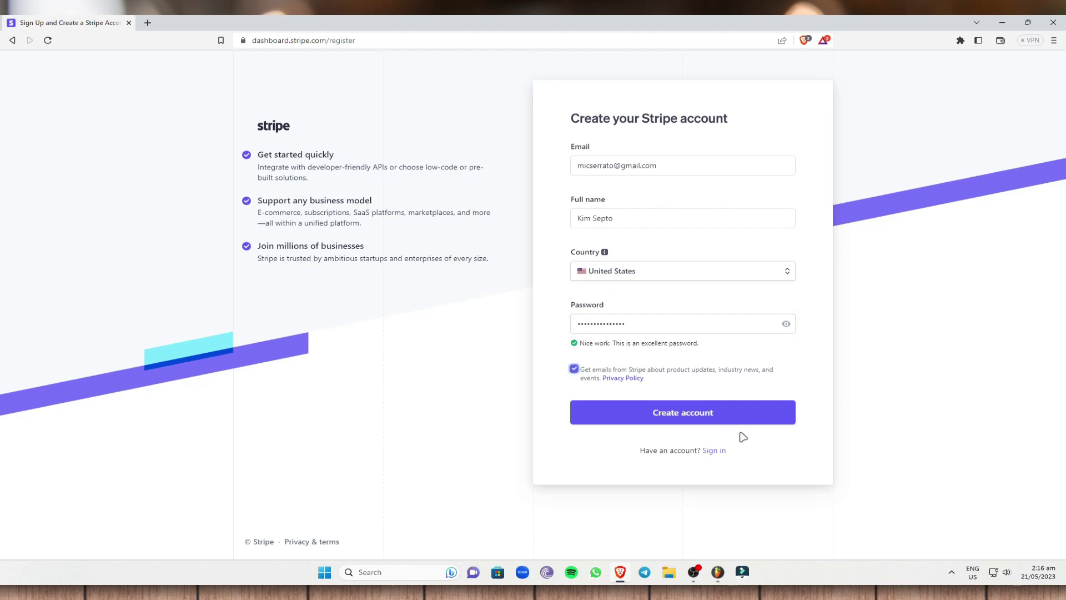
{"action": "left_click", "coordinate": [680, 415]}
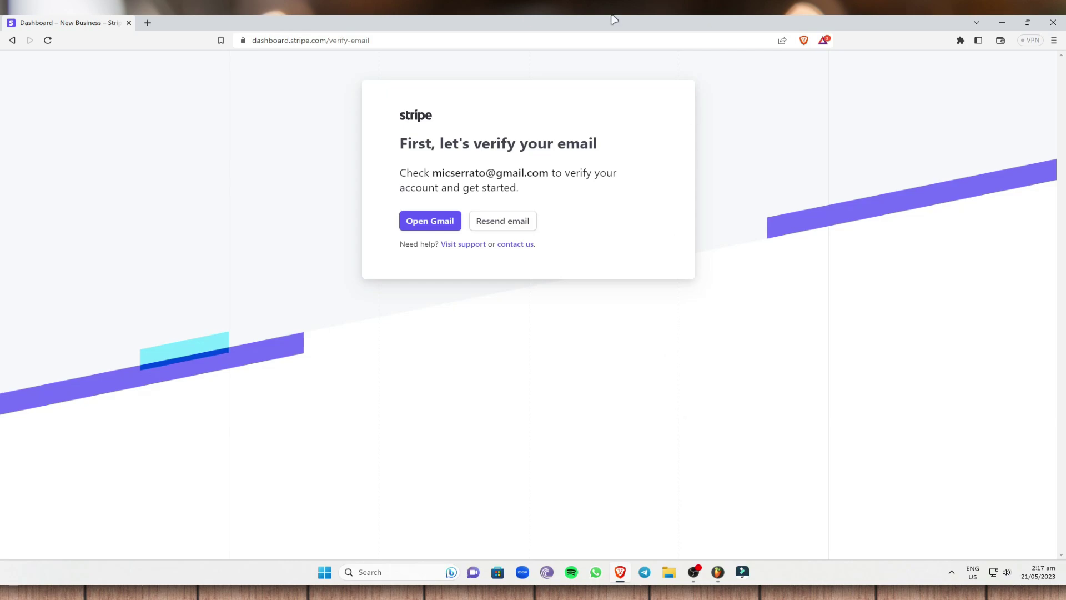
Open Gmail in a new tab and confirm the address from Stripe's verification email.
{"action": "right_click", "coordinate": [433, 225]}
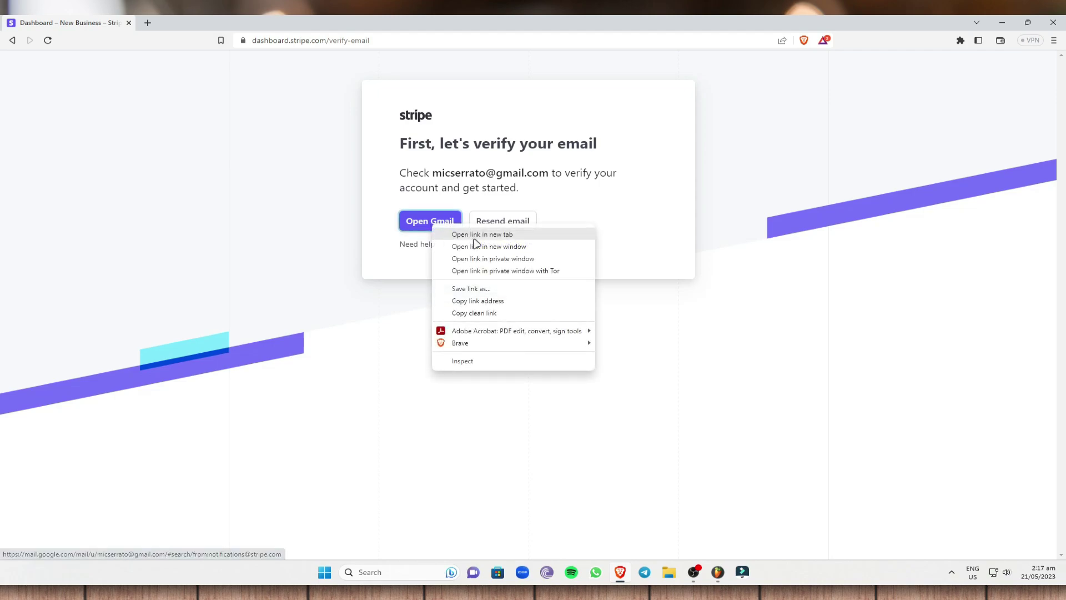
{"action": "left_click", "coordinate": [479, 234]}
{"action": "left_click", "coordinate": [220, 21]}
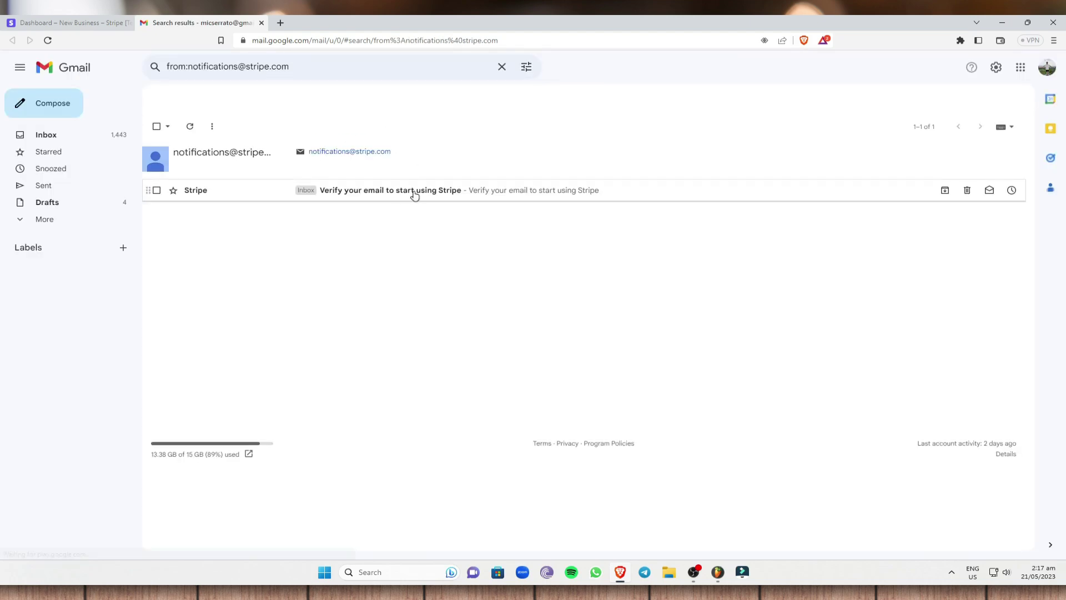
{"action": "left_click", "coordinate": [417, 191]}
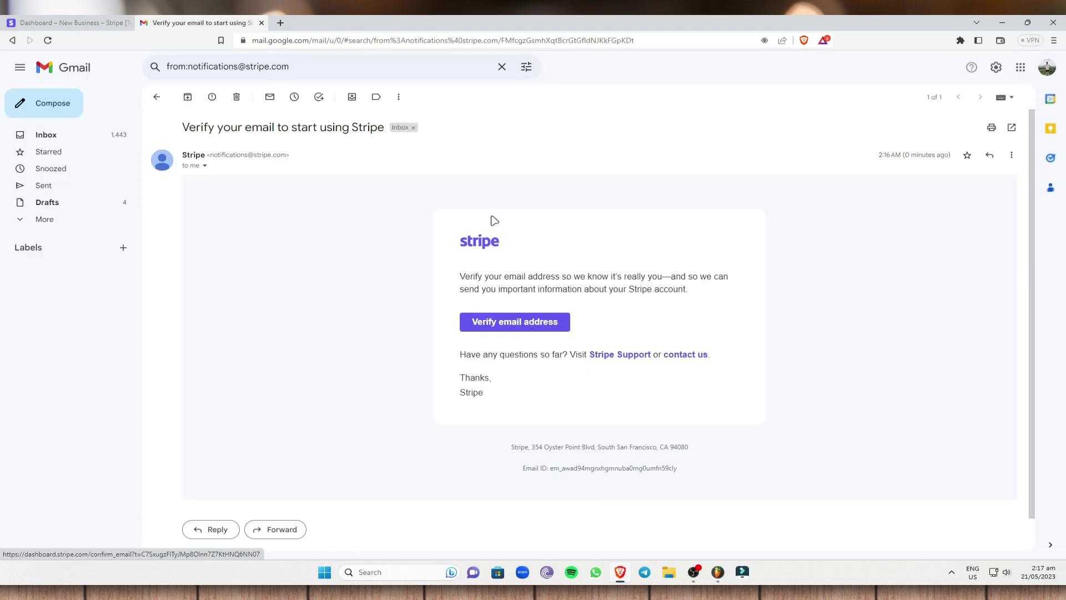
{"action": "left_click", "coordinate": [522, 324]}
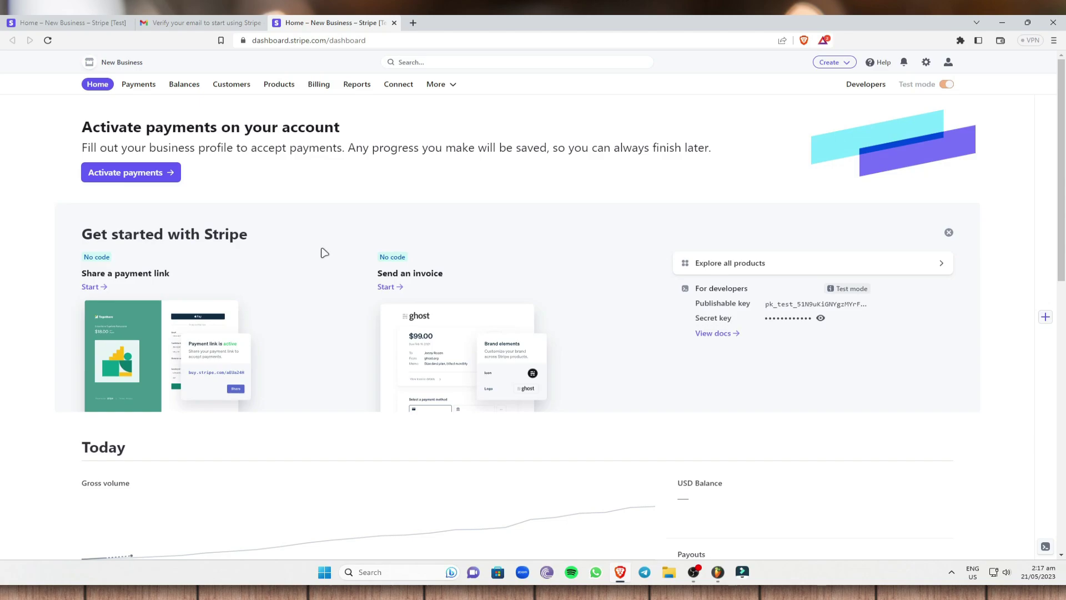
Go to Balances and highlight the USD balance heading.
{"action": "left_click", "coordinate": [184, 84]}
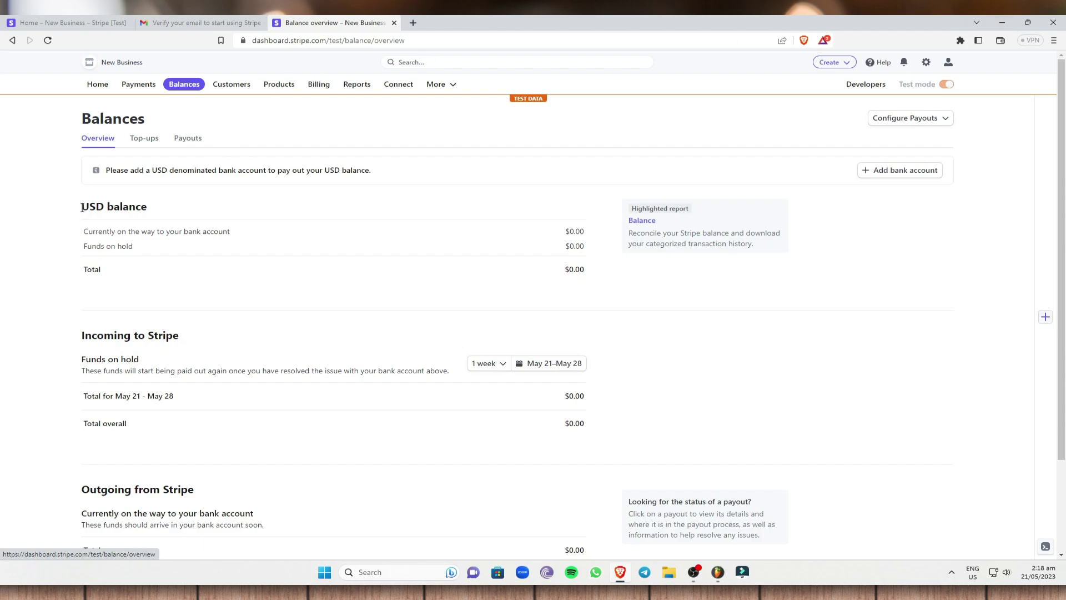
{"action": "left_click_drag", "start_coordinate": [82, 207], "coordinate": [104, 207]}
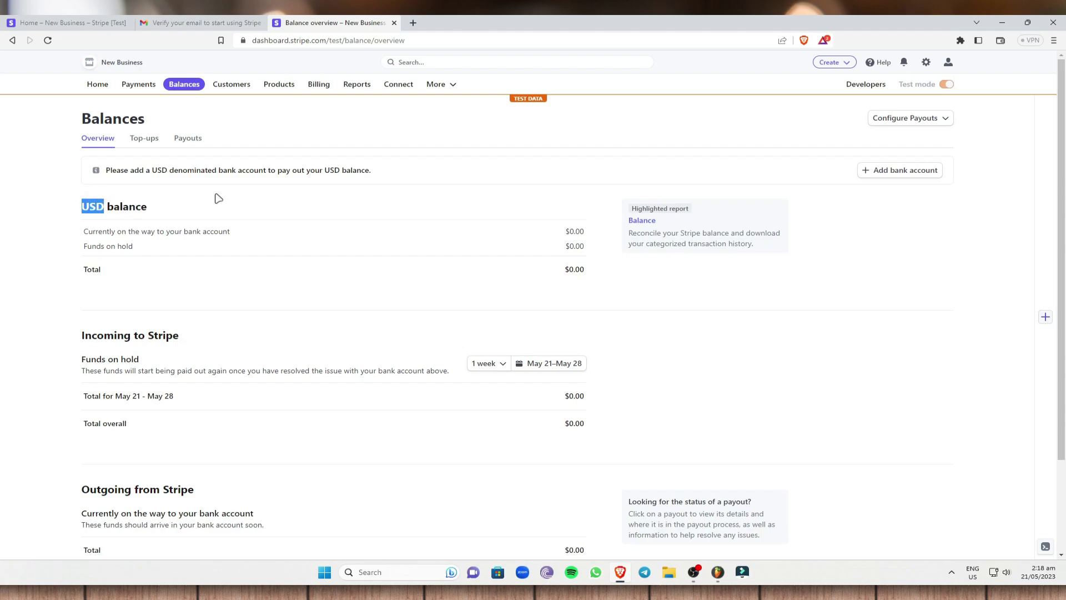
{"action": "left_click", "coordinate": [892, 174]}
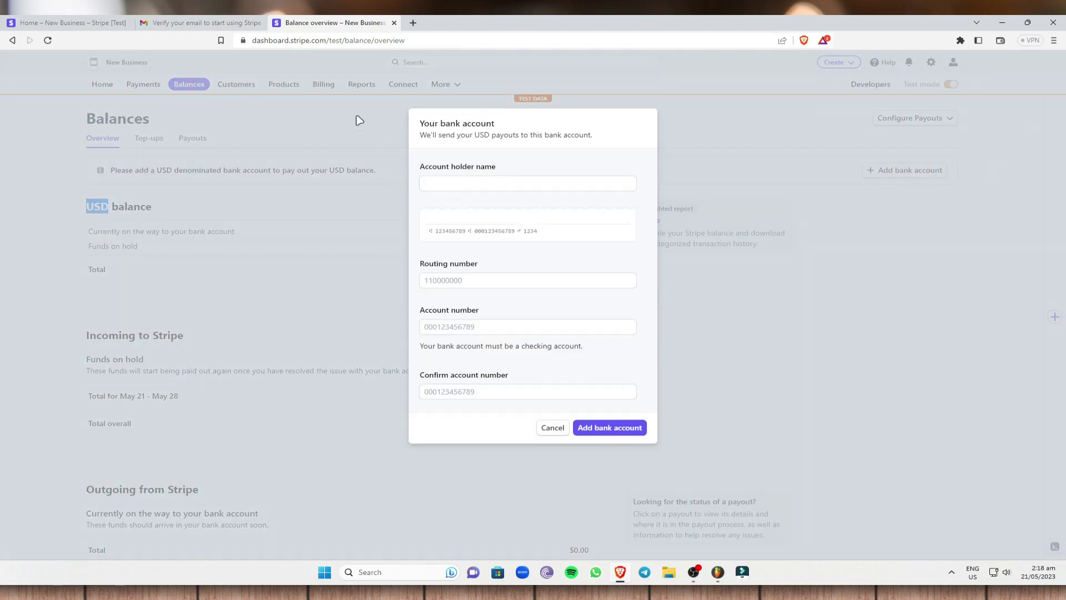
{"action": "left_click", "coordinate": [453, 183]}
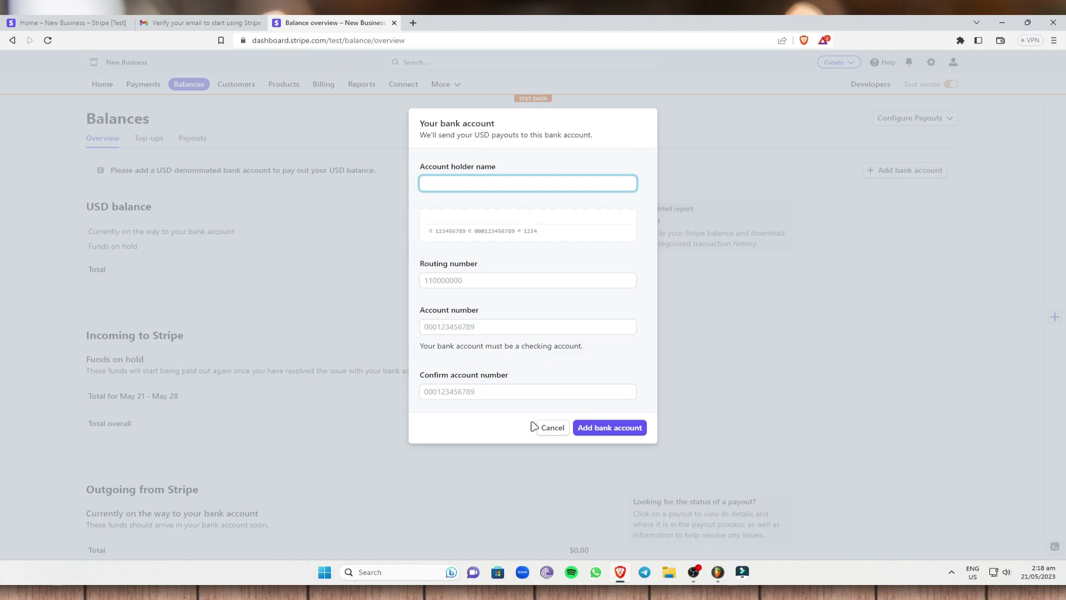
{"action": "left_click", "coordinate": [744, 349]}
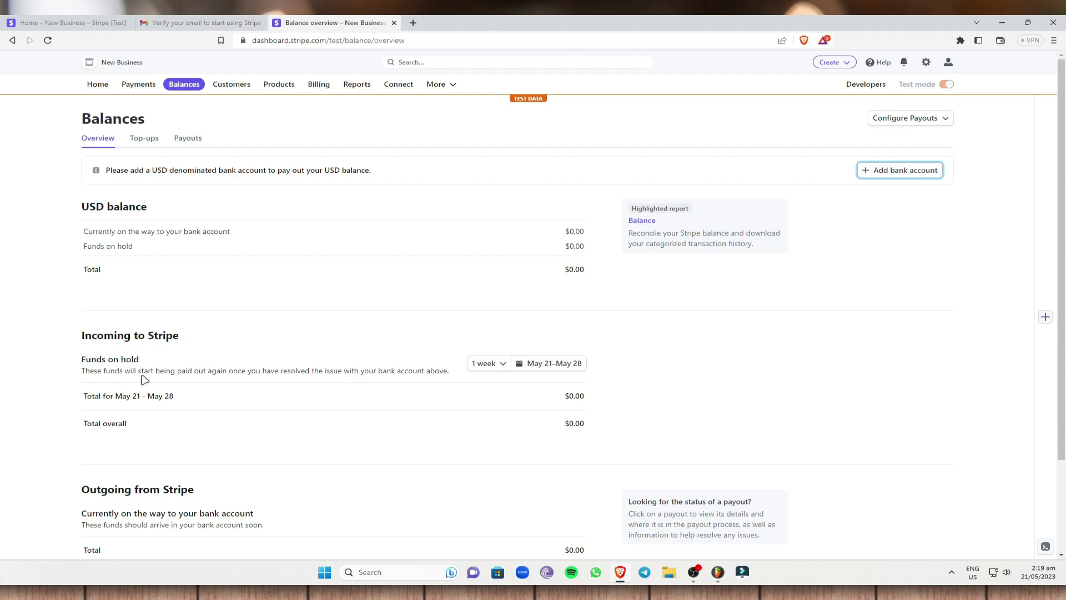
Change the funds-on-hold period from 1 week to Custom.
{"action": "left_click", "coordinate": [503, 364]}
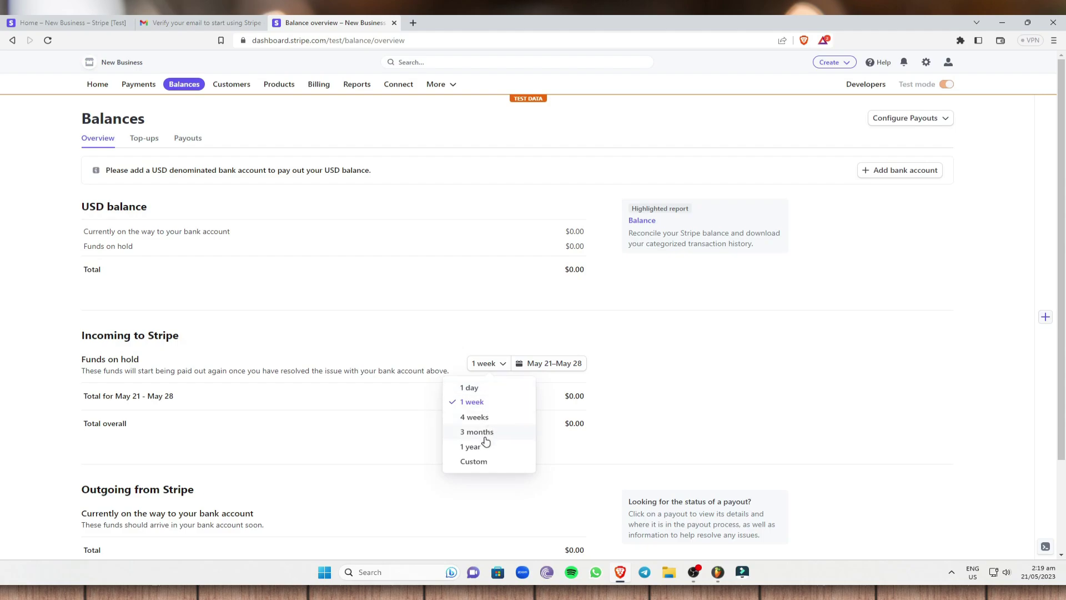
{"action": "left_click", "coordinate": [481, 468]}
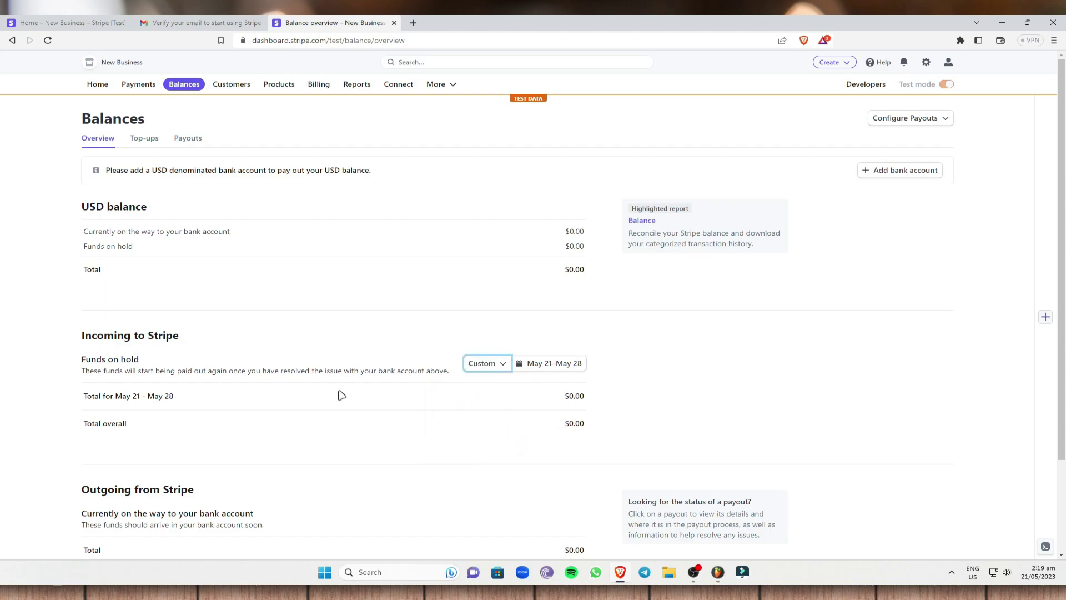
{"action": "scroll", "coordinate": [452, 335], "scroll_direction": "down", "scroll_amount": 2}
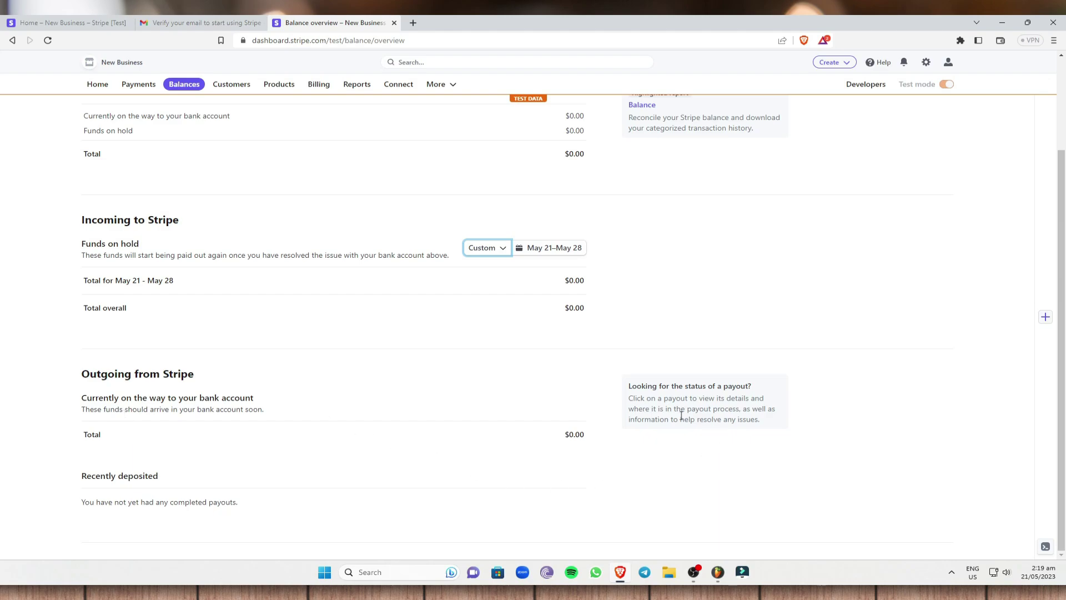
Look over the outgoing total, then go to the Payments overview.
{"action": "left_click_drag", "start_coordinate": [565, 435], "coordinate": [587, 436]}
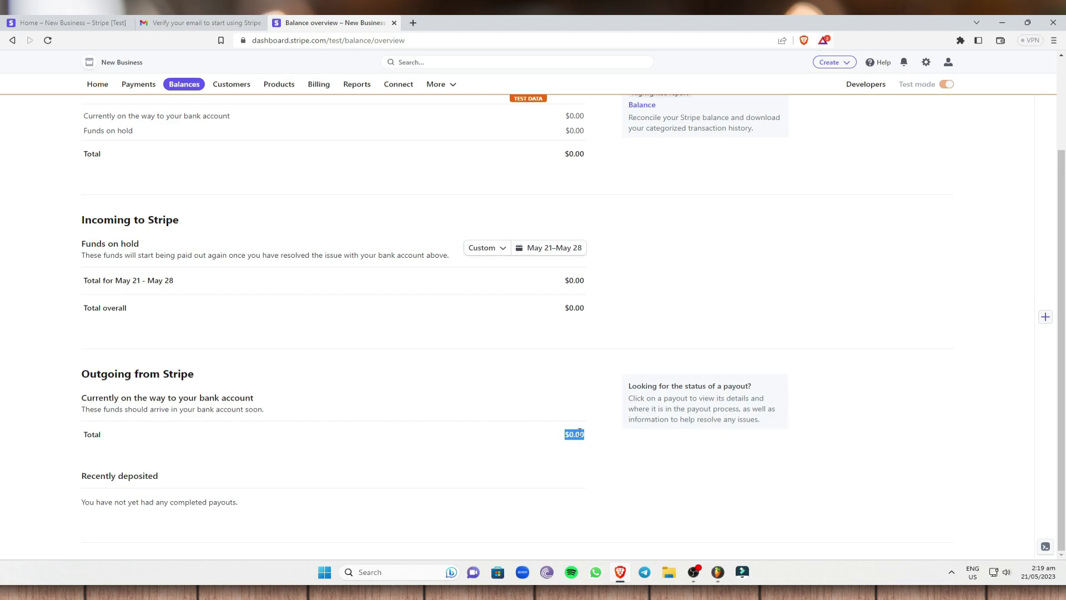
{"action": "left_click", "coordinate": [590, 436]}
{"action": "scroll", "coordinate": [239, 311], "scroll_direction": "up", "scroll_amount": 2}
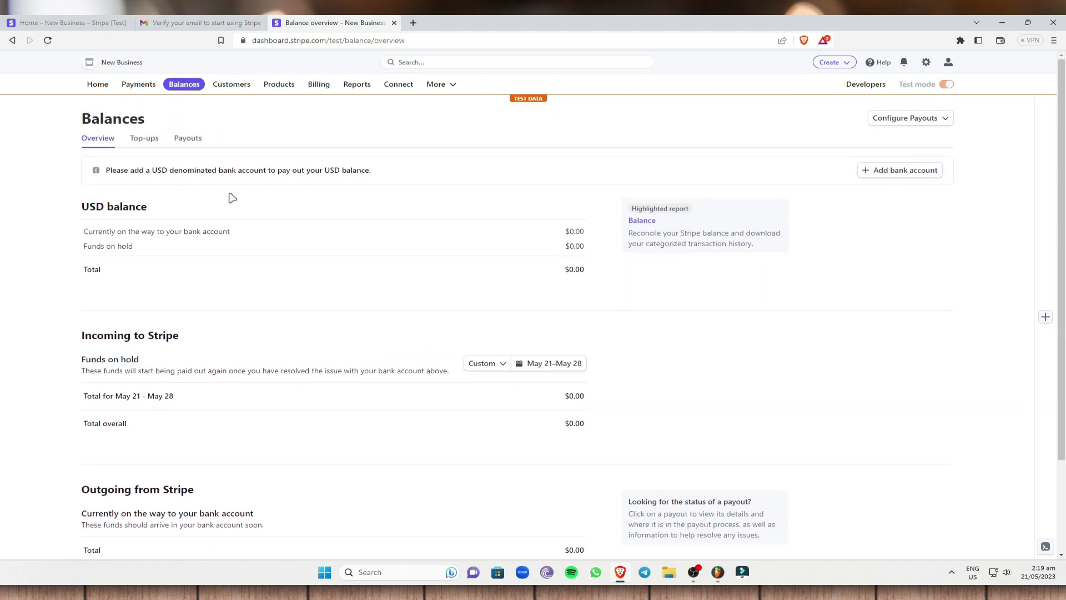
{"action": "left_click", "coordinate": [137, 84]}
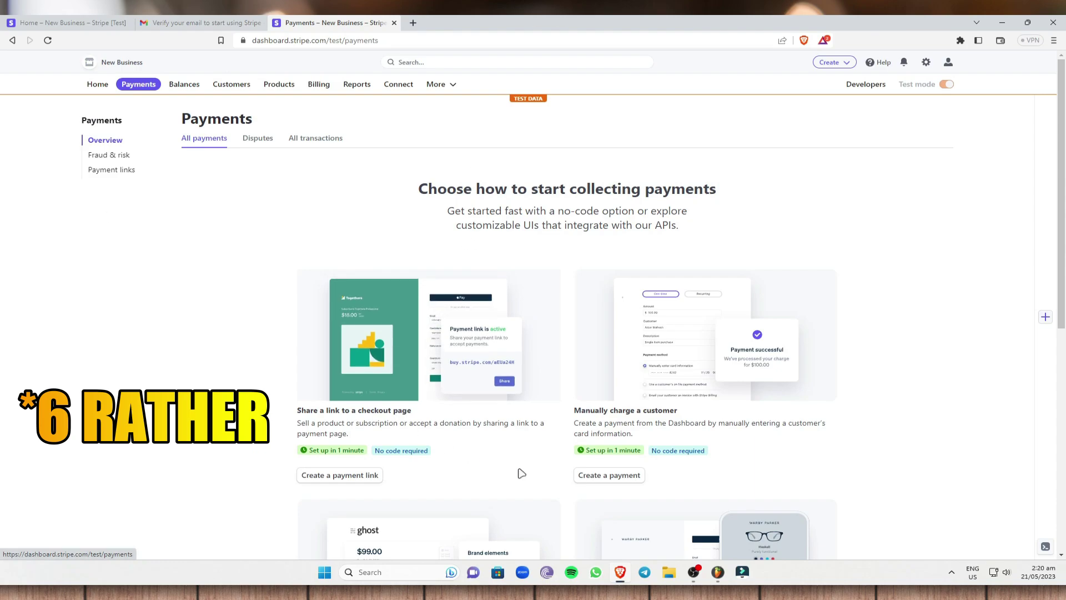
{"action": "scroll", "coordinate": [488, 373], "scroll_direction": "down", "scroll_amount": 1}
{"action": "scroll", "coordinate": [488, 374], "scroll_direction": "down", "scroll_amount": 1}
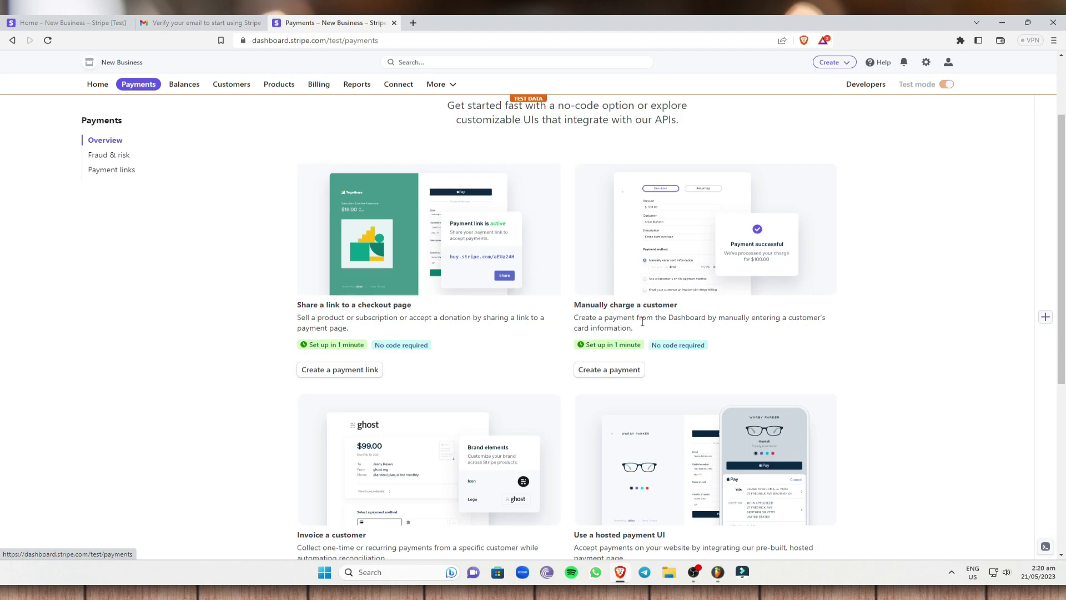
{"action": "scroll", "coordinate": [643, 321], "scroll_direction": "down", "scroll_amount": 4}
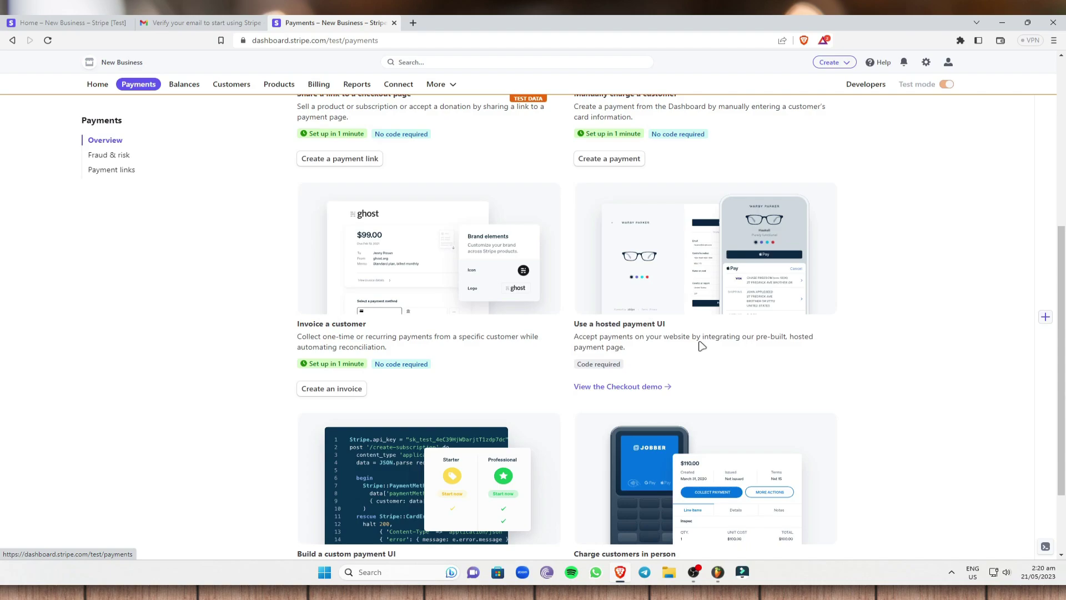
{"action": "scroll", "coordinate": [701, 345], "scroll_direction": "down", "scroll_amount": 2}
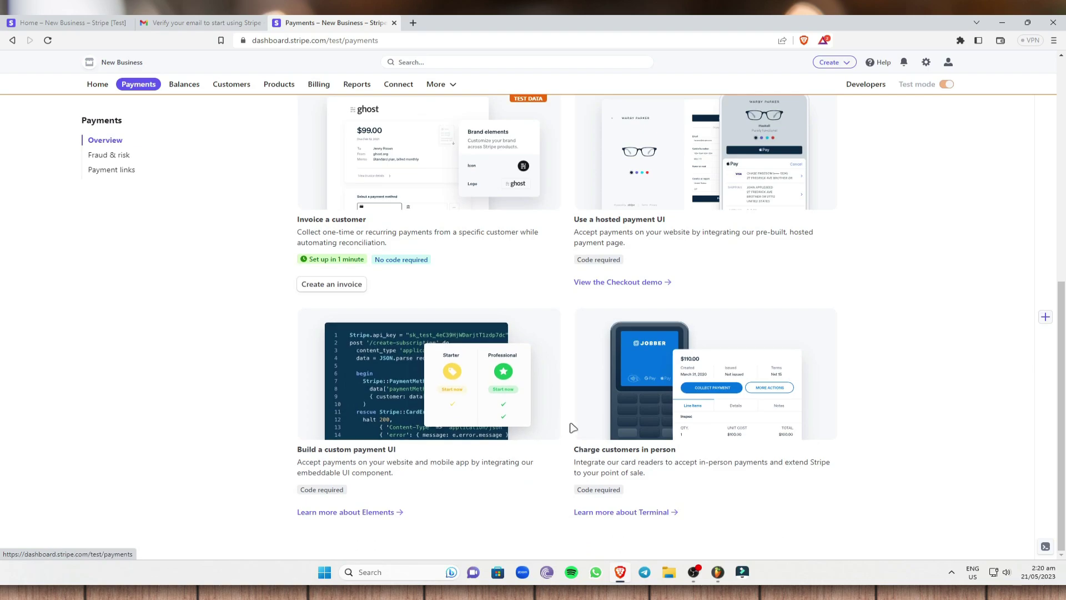
{"action": "scroll", "coordinate": [447, 381], "scroll_direction": "up", "scroll_amount": 6}
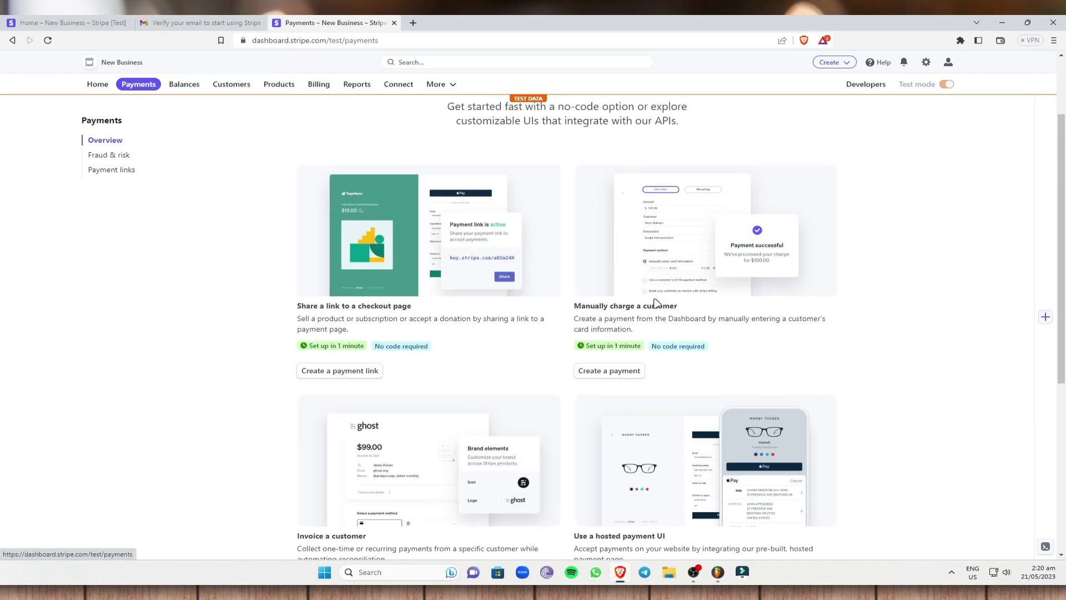
{"action": "left_click_drag", "start_coordinate": [297, 306], "coordinate": [411, 307]}
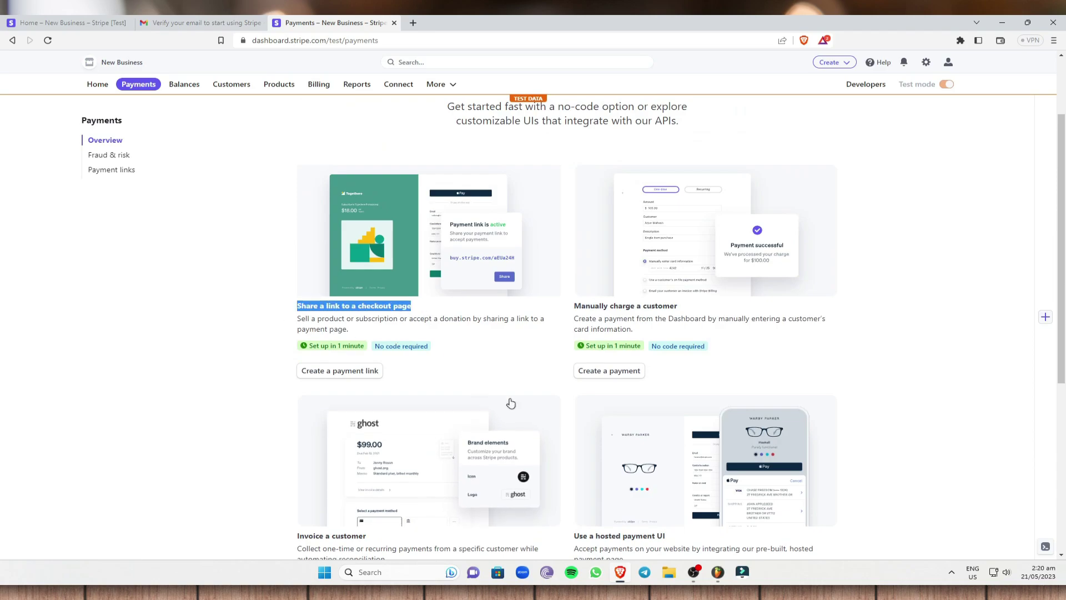
{"action": "left_click", "coordinate": [360, 372]}
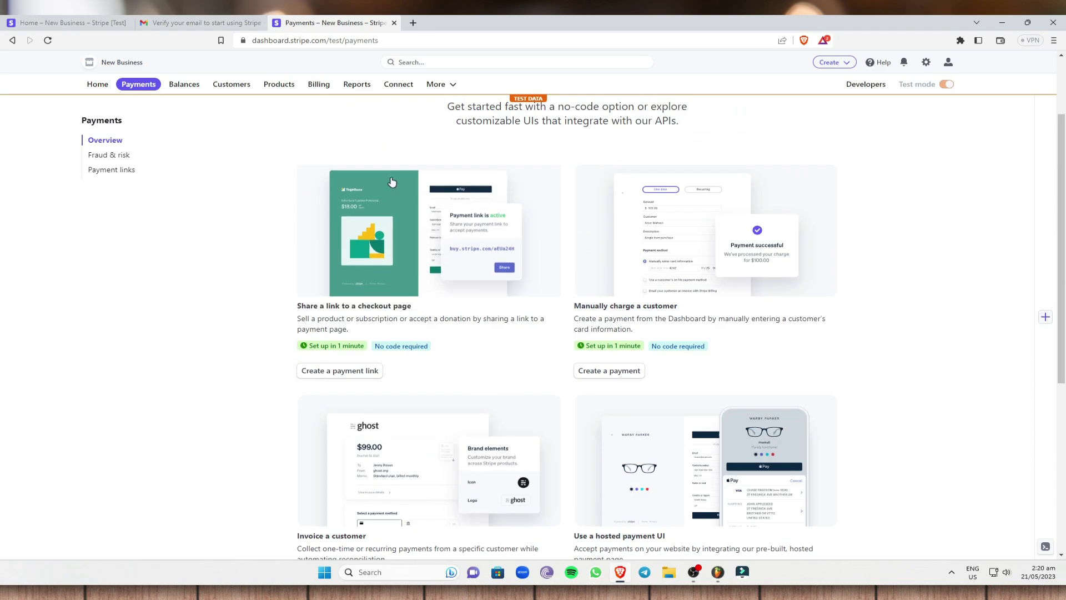
Start a new payment link of type Products or subscriptions, without adding a product.
{"action": "left_click", "coordinate": [348, 375]}
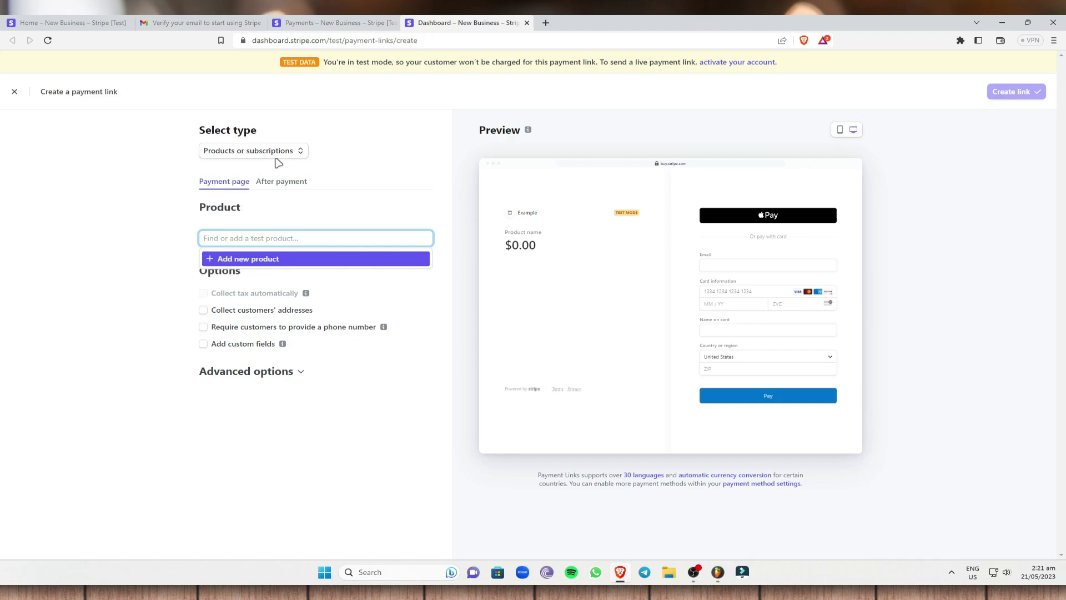
{"action": "left_click", "coordinate": [298, 155]}
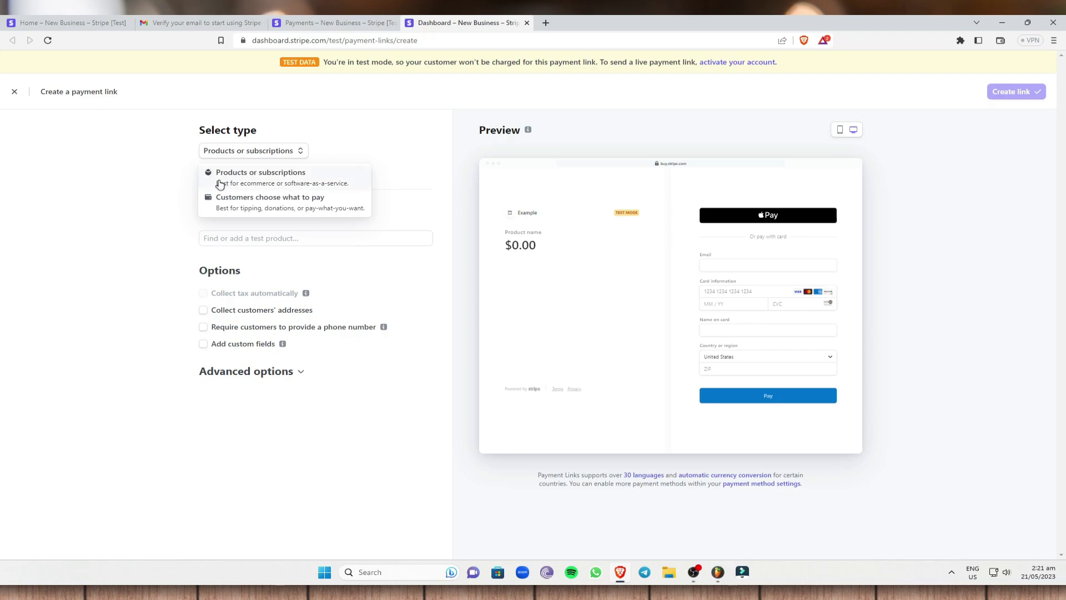
{"action": "left_click", "coordinate": [288, 172]}
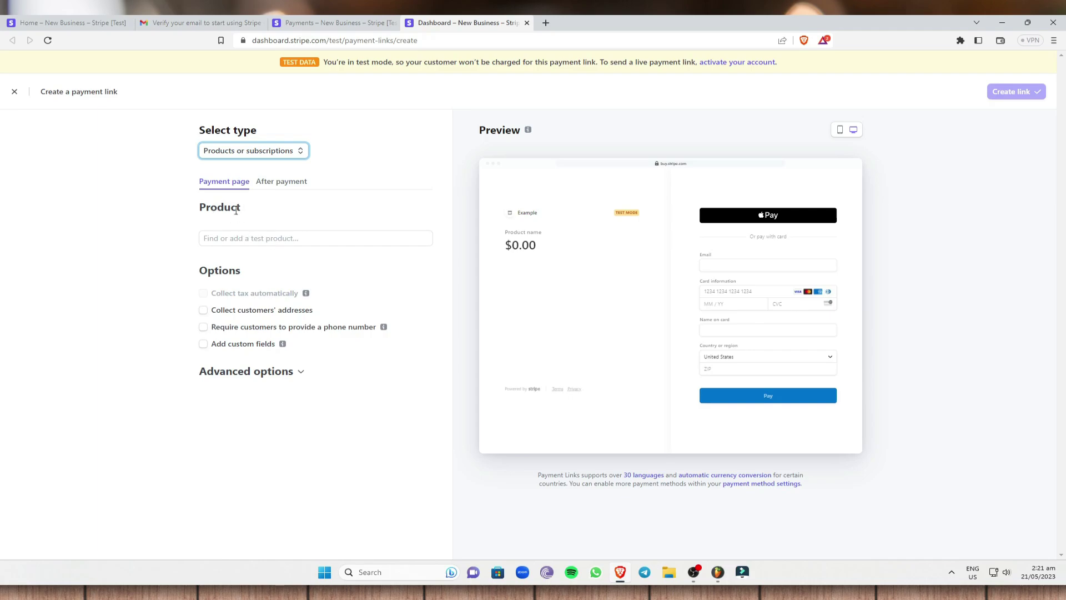
{"action": "left_click", "coordinate": [249, 222]}
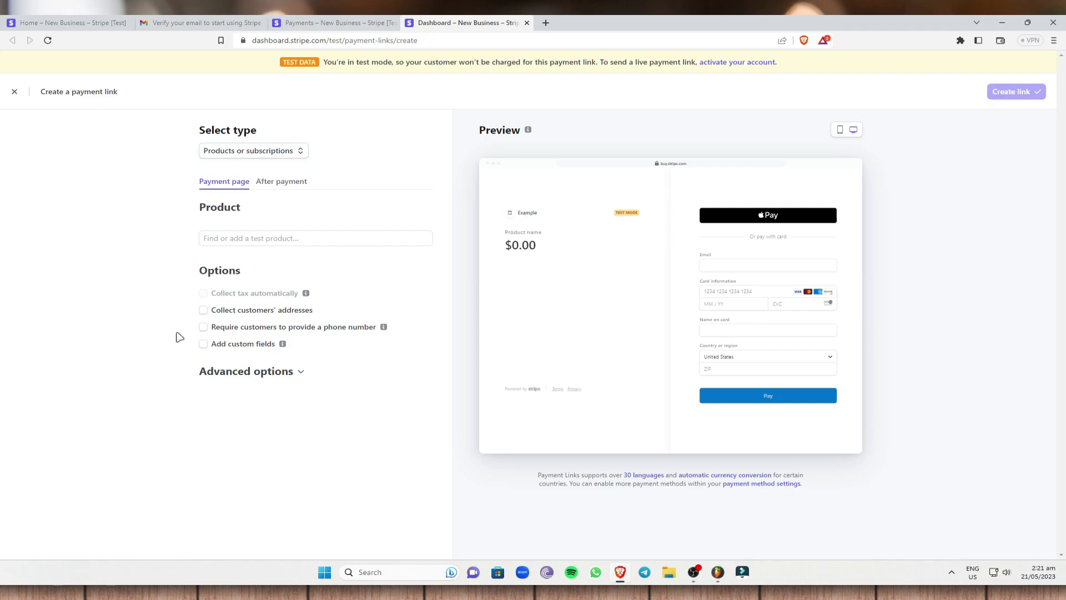
{"action": "left_click", "coordinate": [222, 239]}
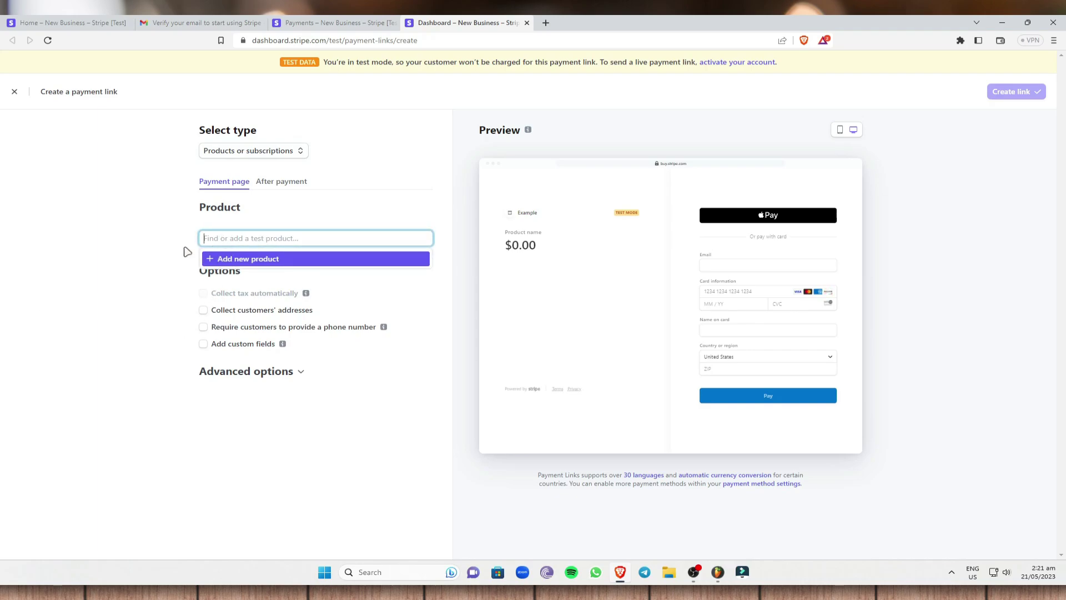
{"action": "left_click", "coordinate": [122, 304]}
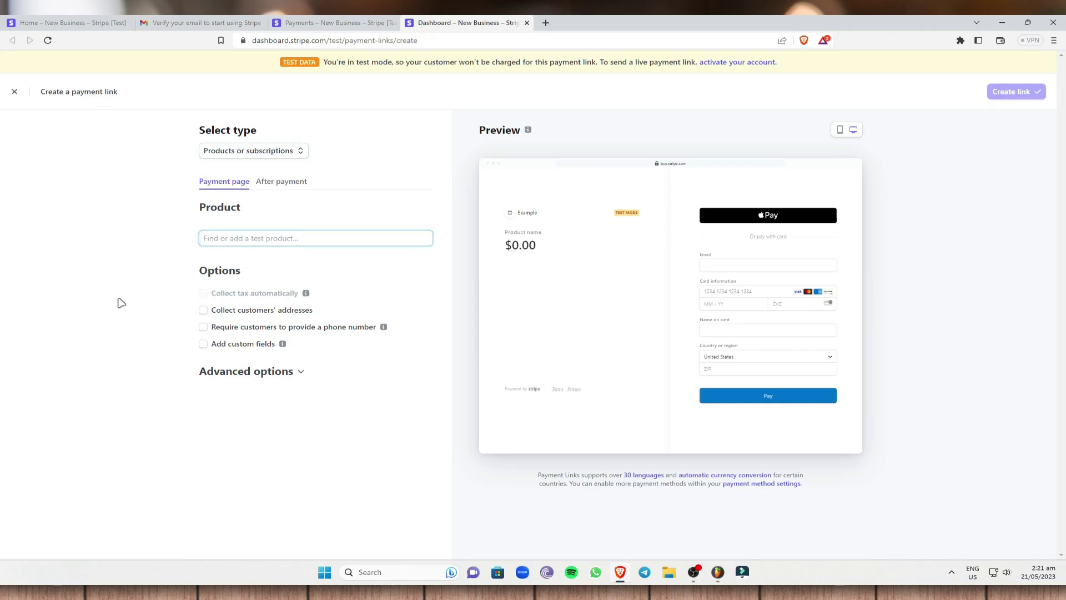
Enable address collection, required phone number and a custom field, then expand Advanced options.
{"action": "left_click", "coordinate": [203, 311]}
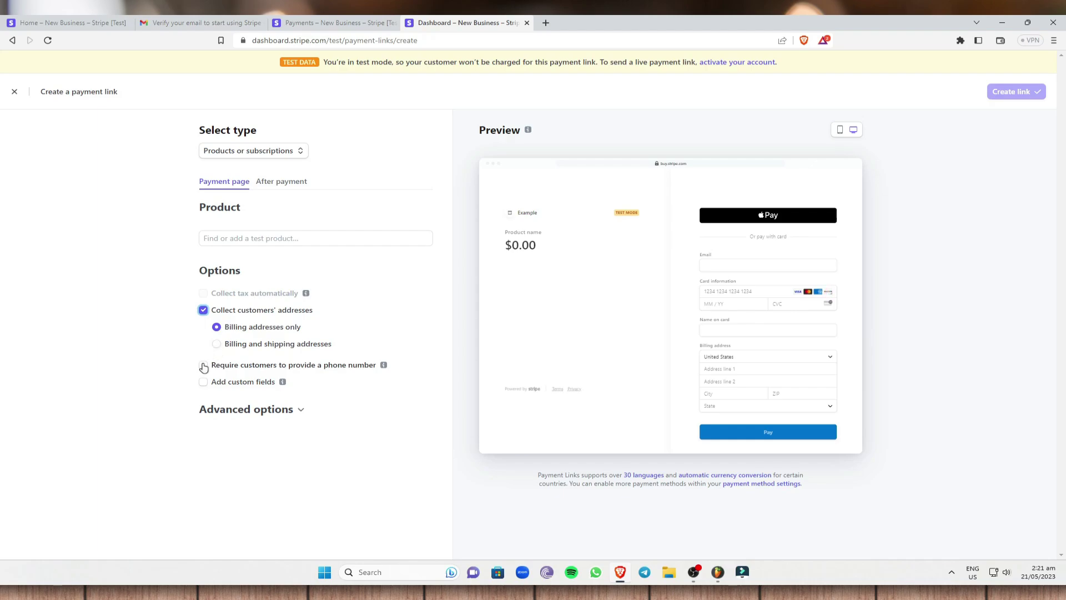
{"action": "left_click", "coordinate": [203, 366]}
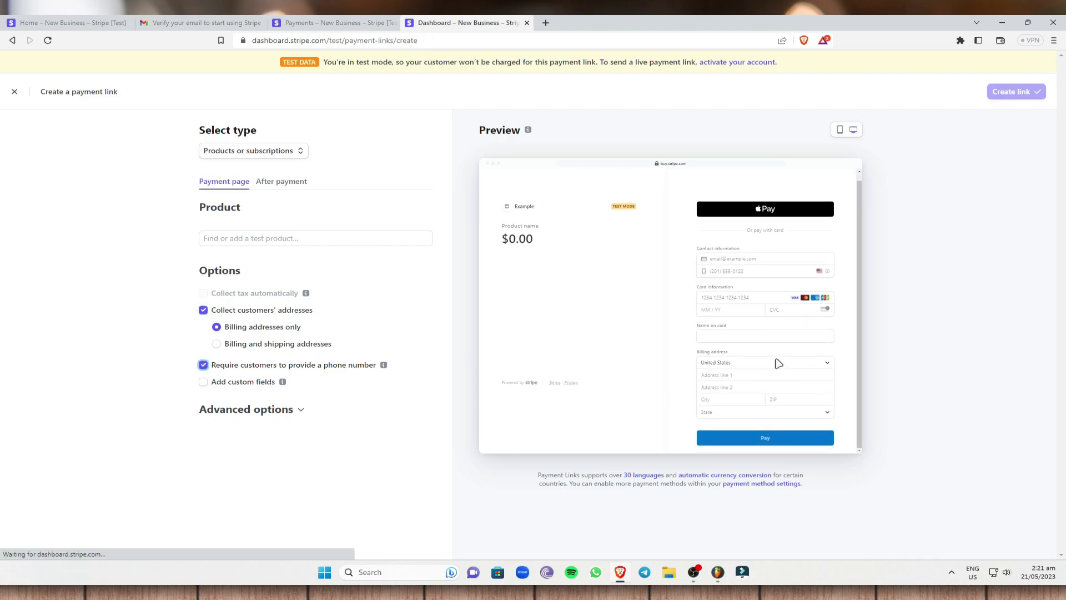
{"action": "left_click_drag", "start_coordinate": [697, 246], "coordinate": [788, 271]}
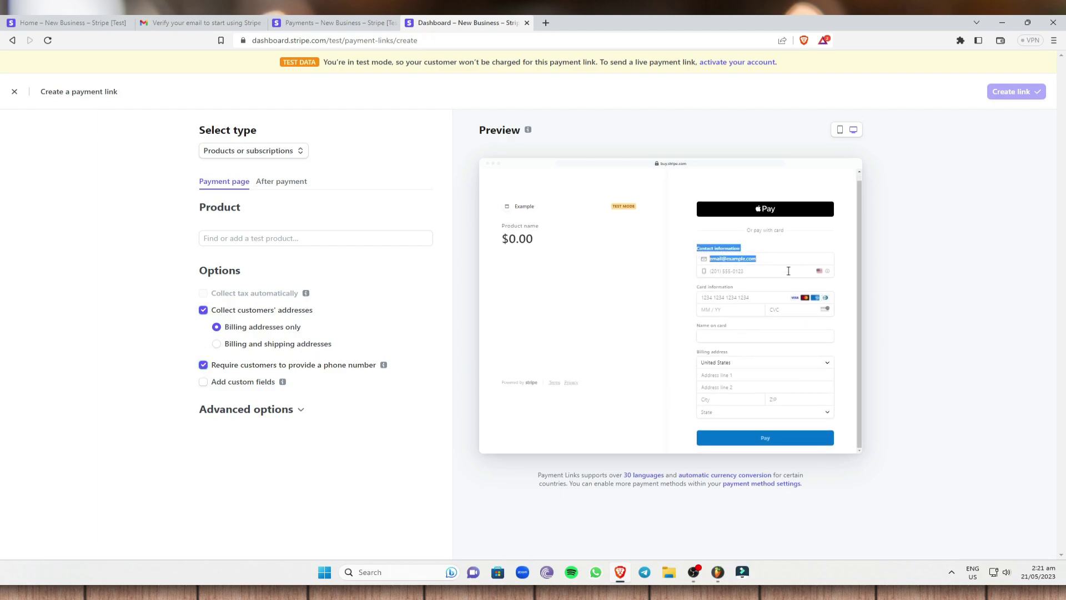
{"action": "left_click", "coordinate": [82, 330]}
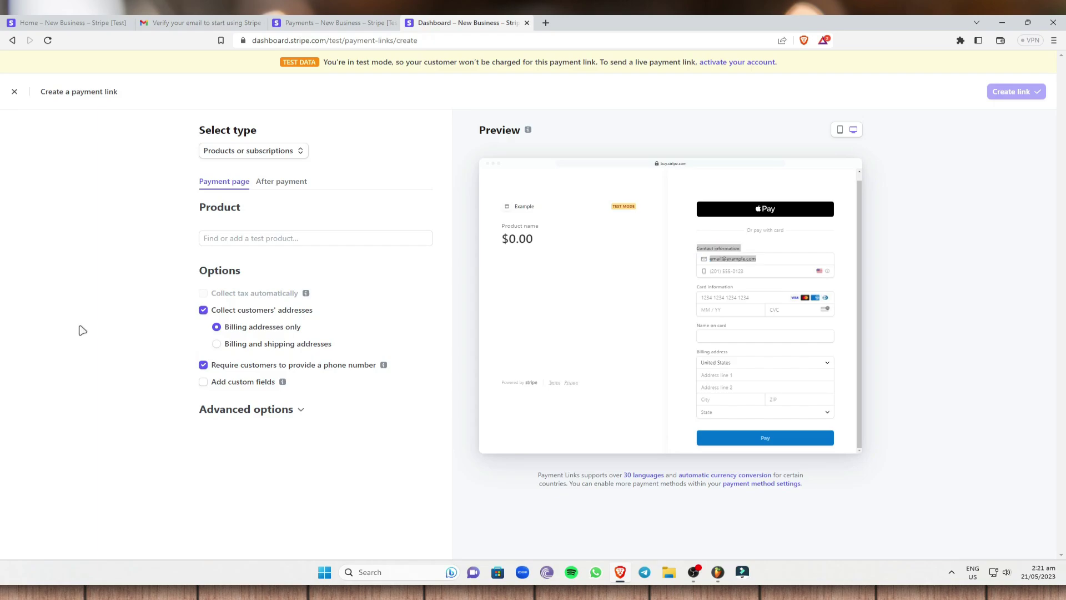
{"action": "mouse_move", "coordinate": [284, 383]}
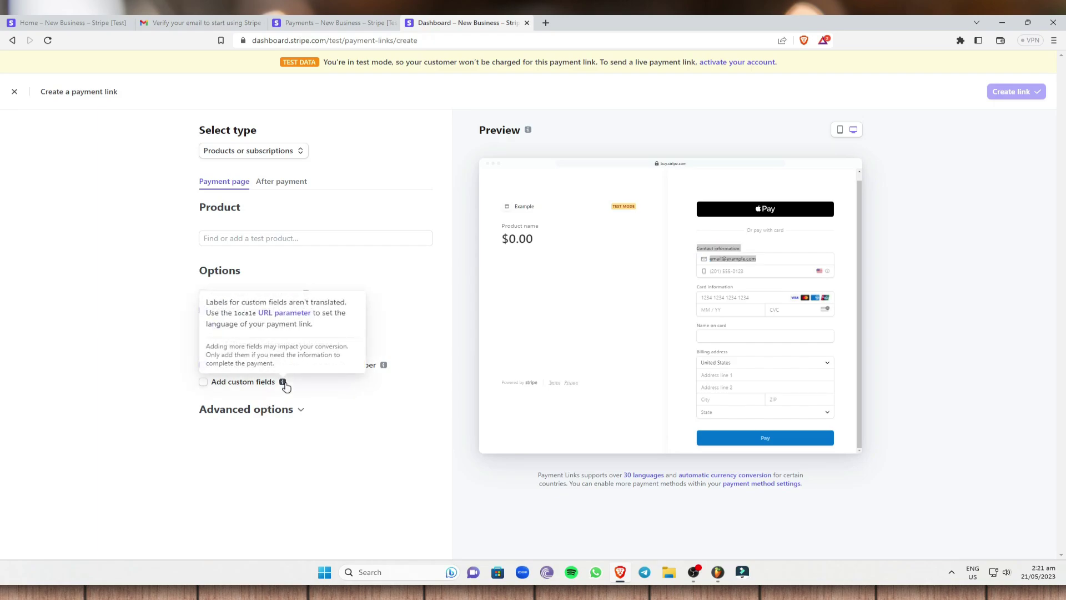
{"action": "left_click", "coordinate": [204, 382]}
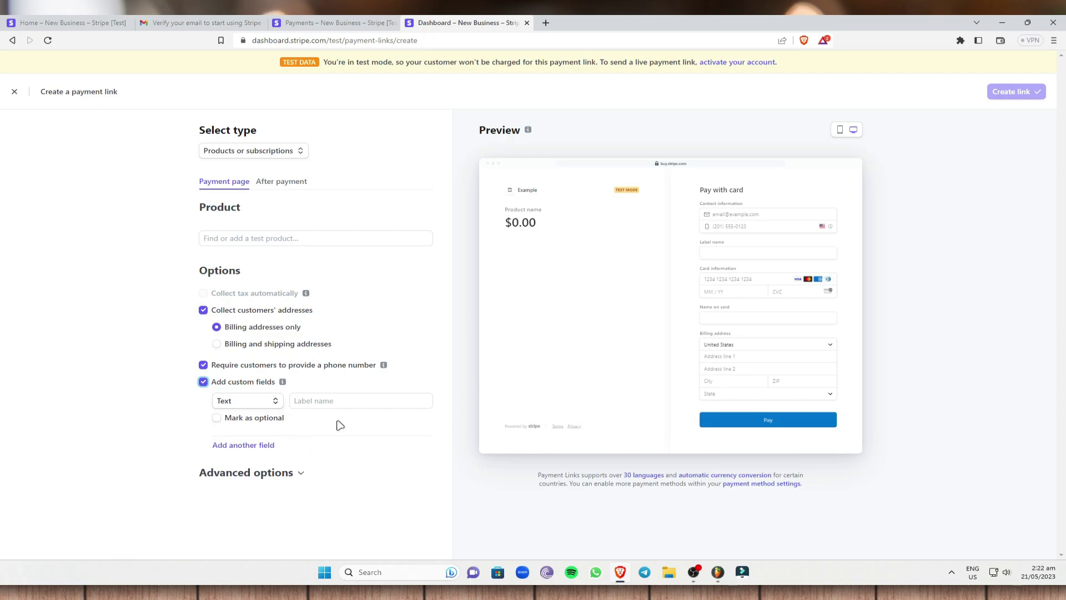
{"action": "left_click", "coordinate": [285, 475]}
{"action": "scroll", "coordinate": [308, 451], "scroll_direction": "down", "scroll_amount": 1}
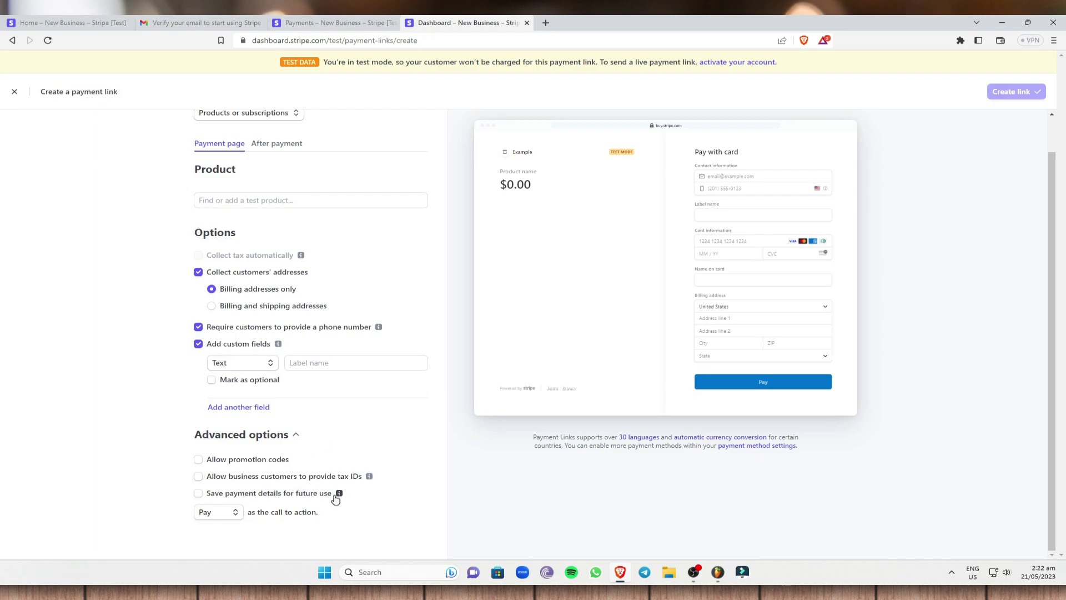
Turn on 'Save payment details for future use' and keep Pay as the call to action.
{"action": "left_click", "coordinate": [198, 493]}
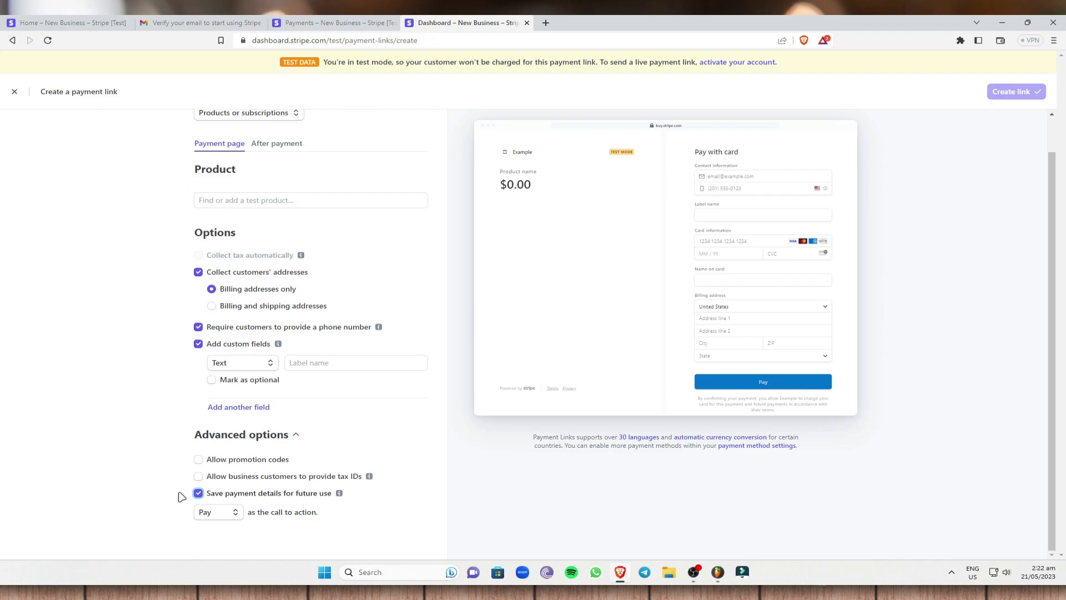
{"action": "left_click", "coordinate": [227, 512]}
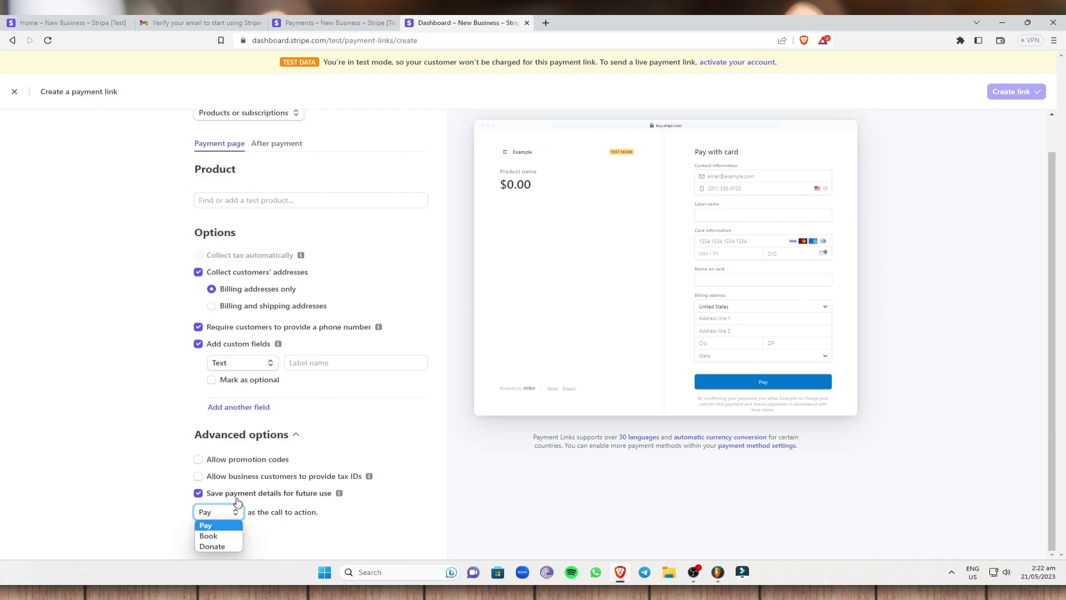
{"action": "left_click", "coordinate": [230, 528]}
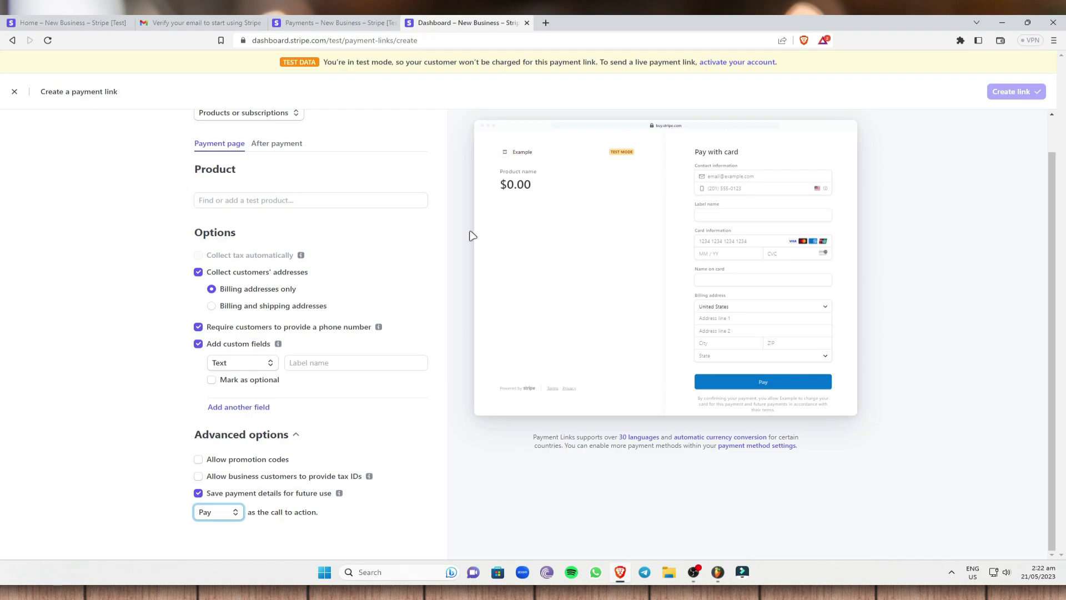
{"action": "scroll", "coordinate": [472, 236], "scroll_direction": "up", "scroll_amount": 1}
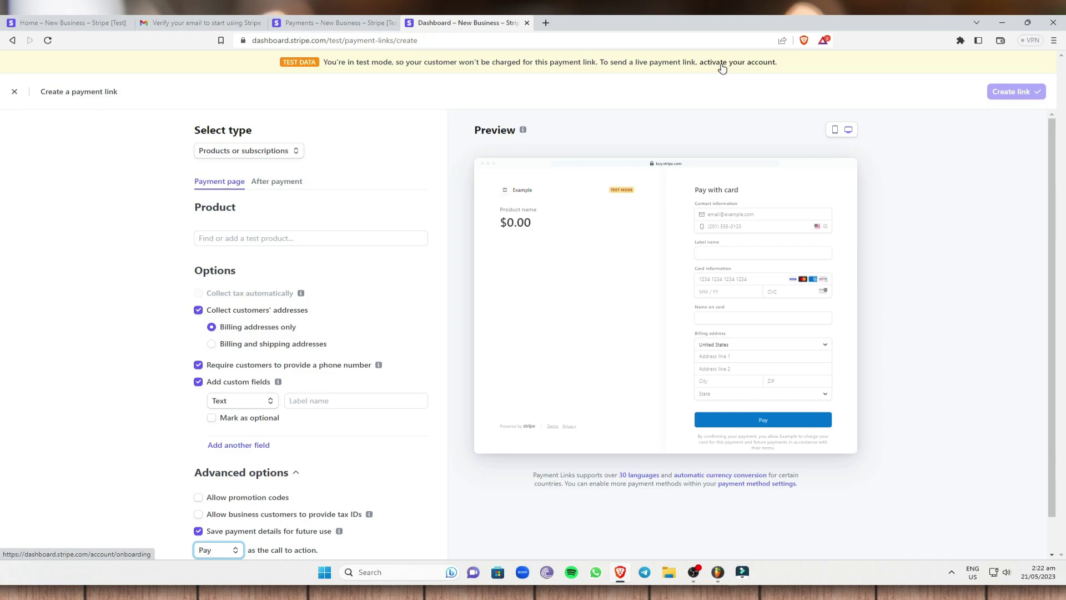
Open the 'activate your account' link from the test banner in a new tab.
{"action": "right_click", "coordinate": [722, 68]}
{"action": "left_click", "coordinate": [747, 71]}
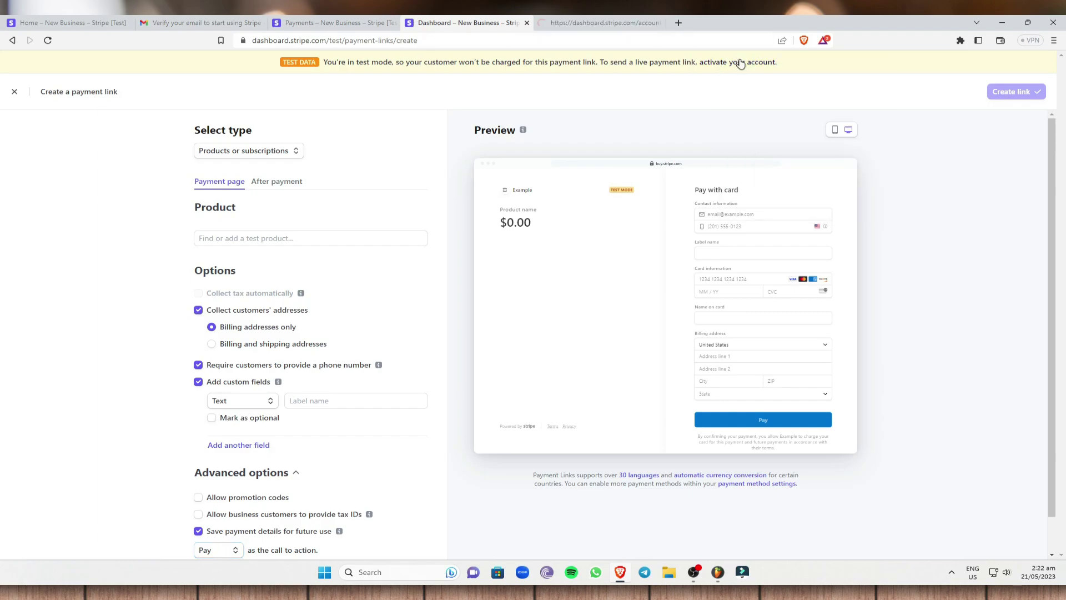
{"action": "left_click", "coordinate": [597, 25]}
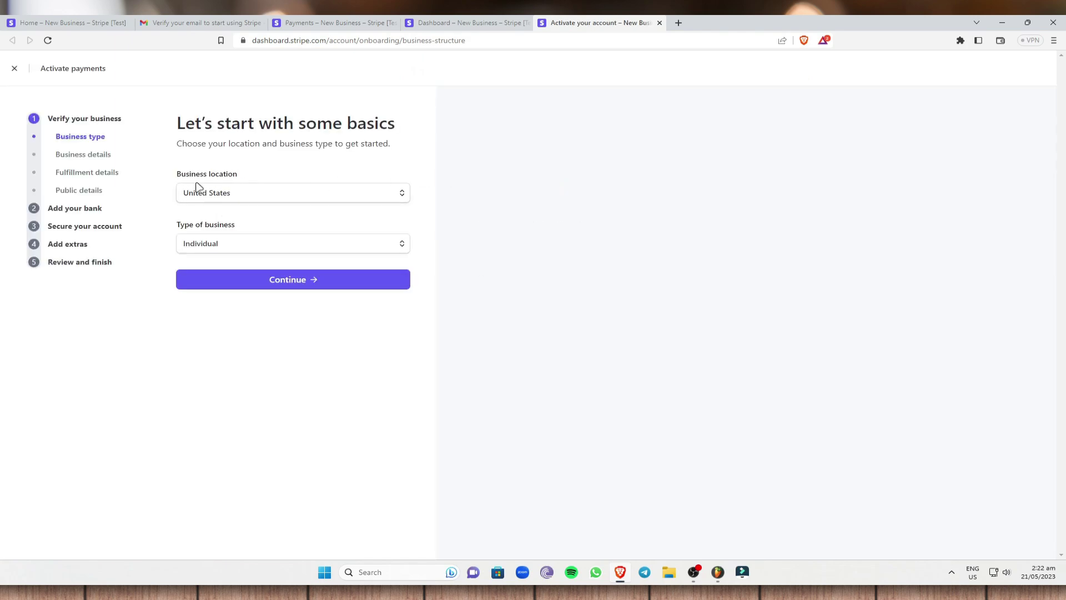
Keep United States as location and Individual as business type, then continue.
{"action": "left_click", "coordinate": [259, 194]}
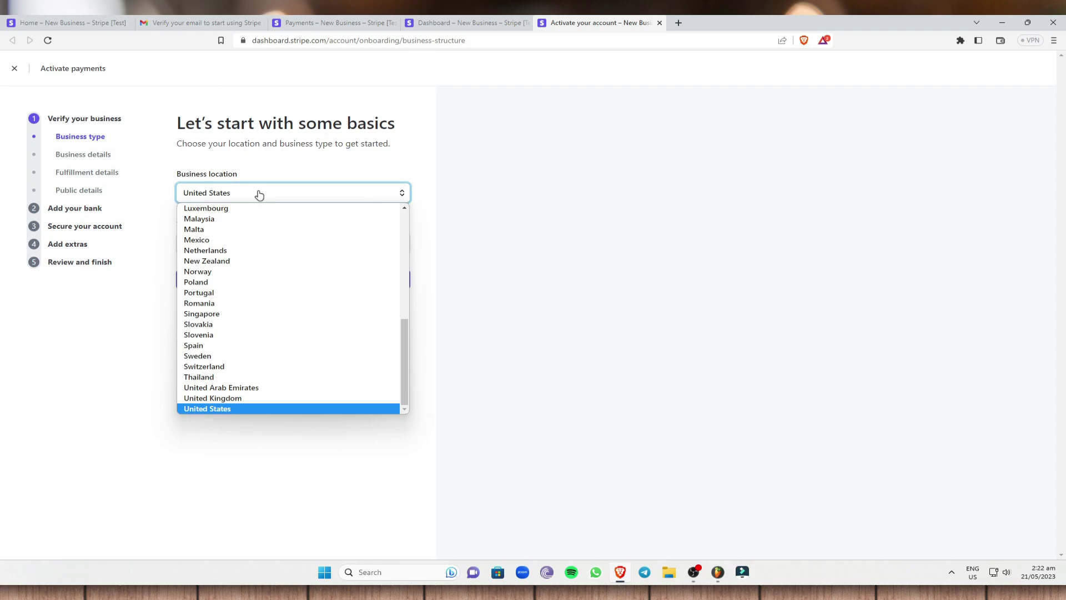
{"action": "left_click", "coordinate": [215, 409]}
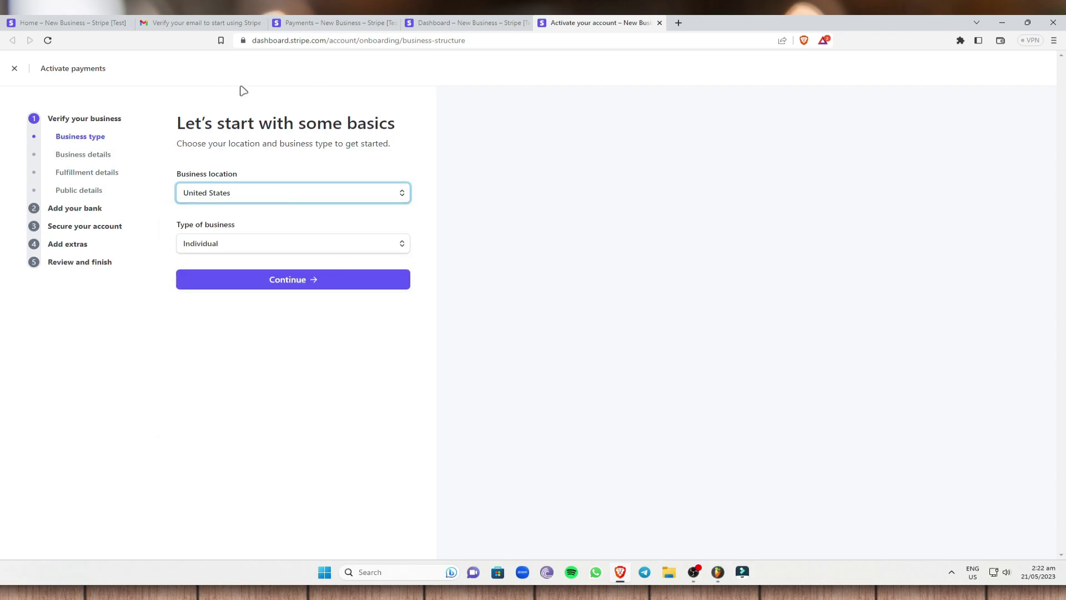
{"action": "left_click", "coordinate": [298, 255]}
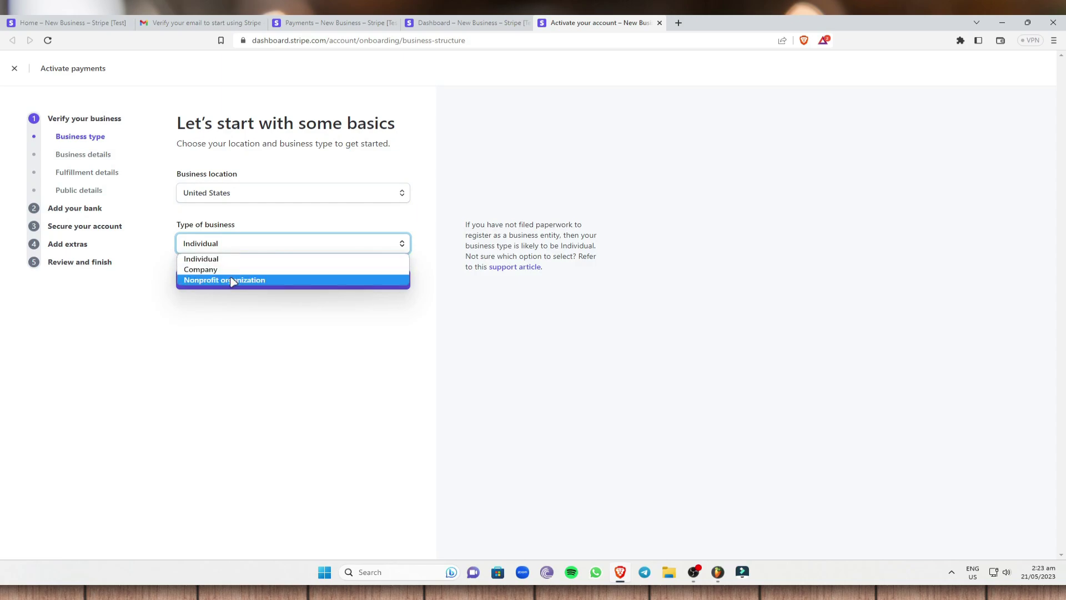
{"action": "left_click", "coordinate": [222, 259]}
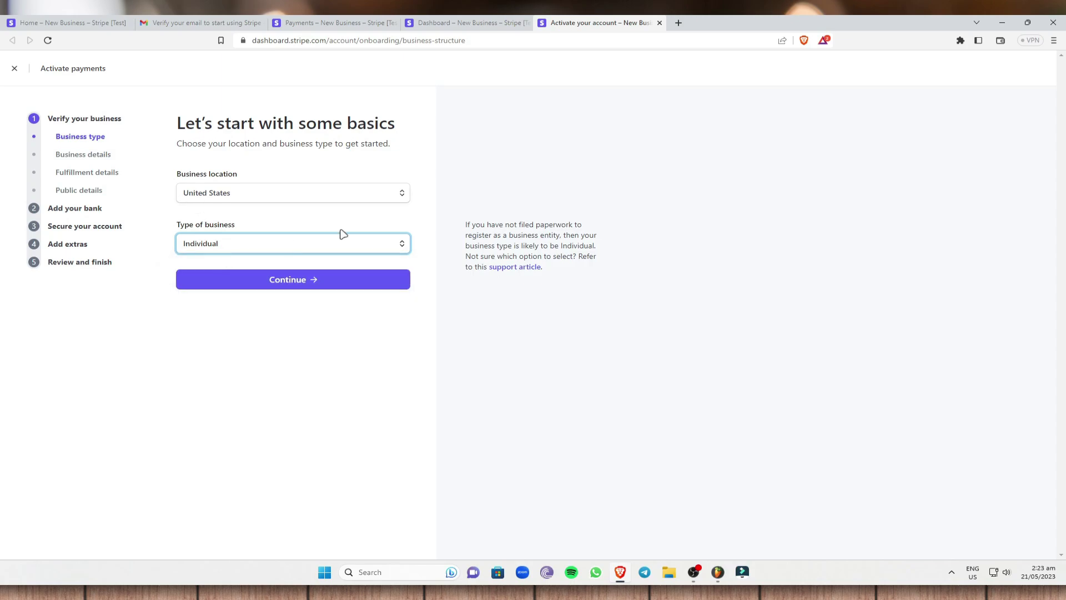
{"action": "left_click", "coordinate": [328, 280]}
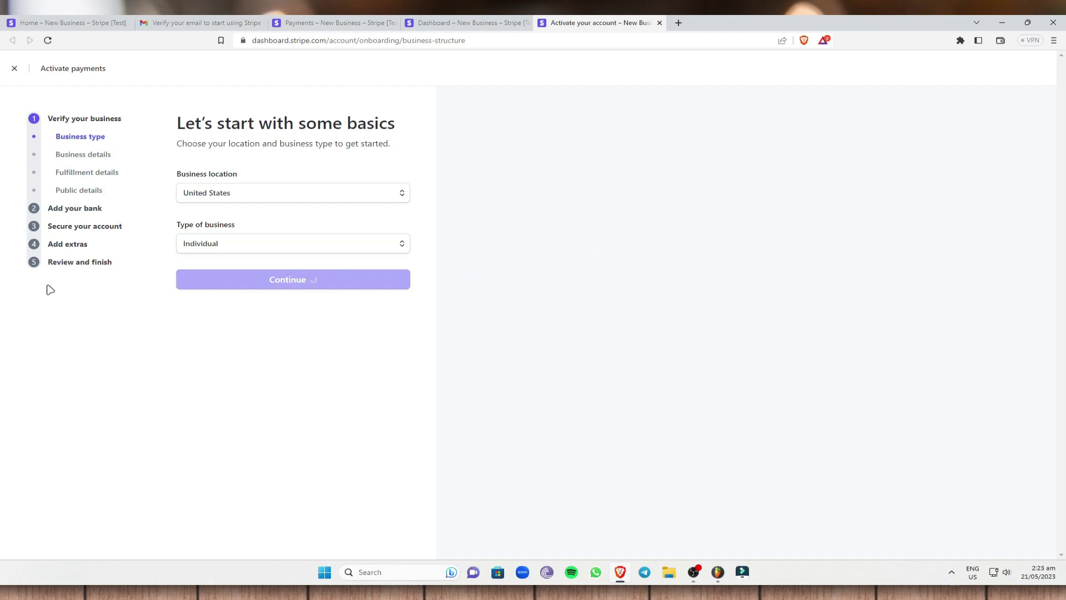
{"action": "mouse_move", "coordinate": [247, 243]}
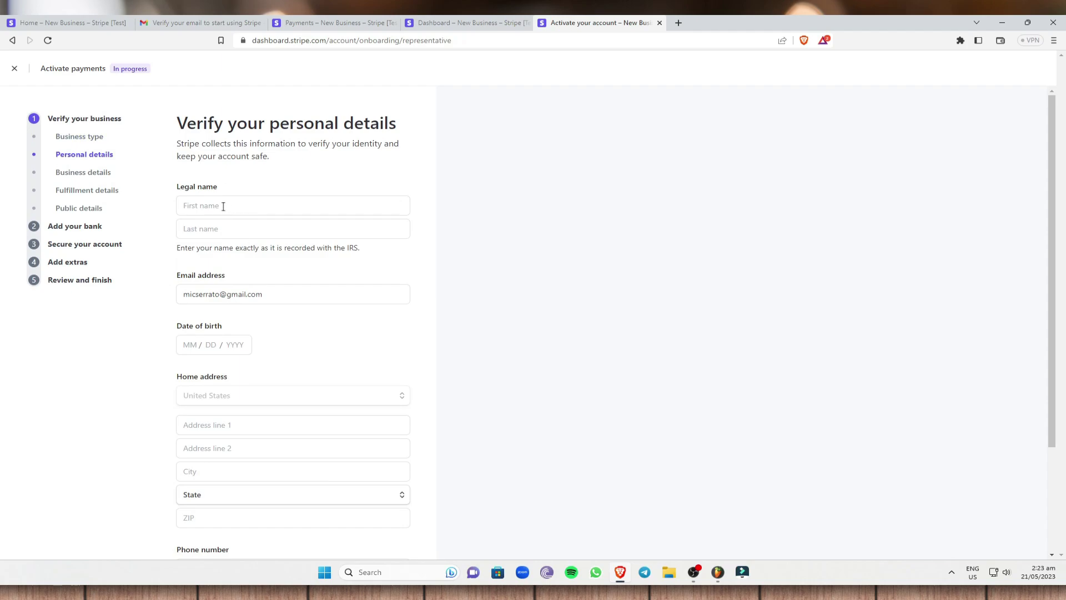
Scroll the personal details form, try Continue, then jump to Business details in the sidebar.
{"action": "scroll", "coordinate": [189, 344], "scroll_direction": "down", "scroll_amount": 1}
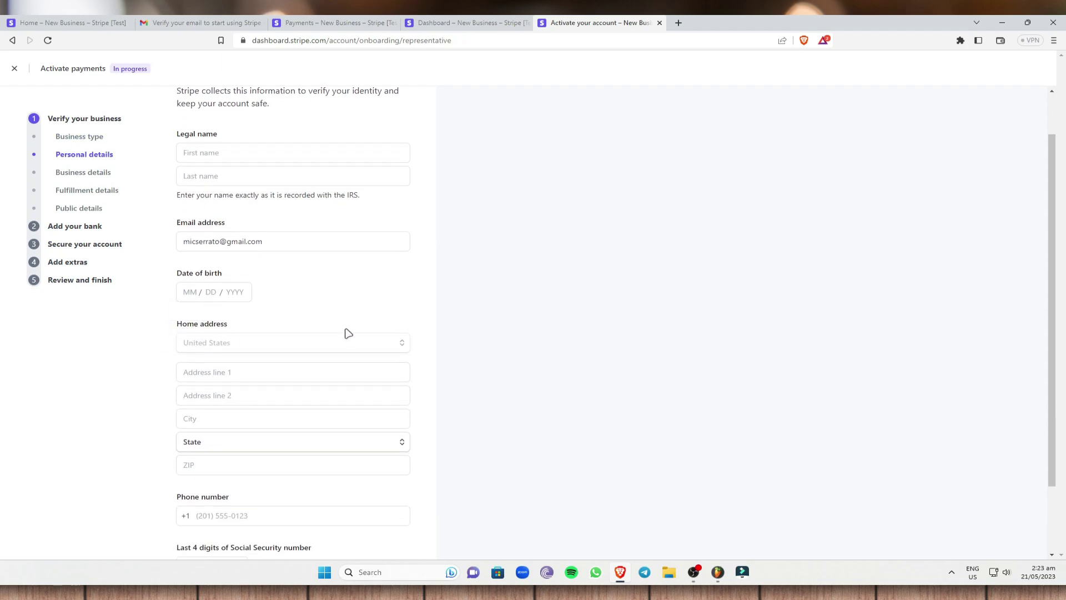
{"action": "scroll", "coordinate": [269, 348], "scroll_direction": "down", "scroll_amount": 1}
{"action": "scroll", "coordinate": [199, 325], "scroll_direction": "down", "scroll_amount": 1}
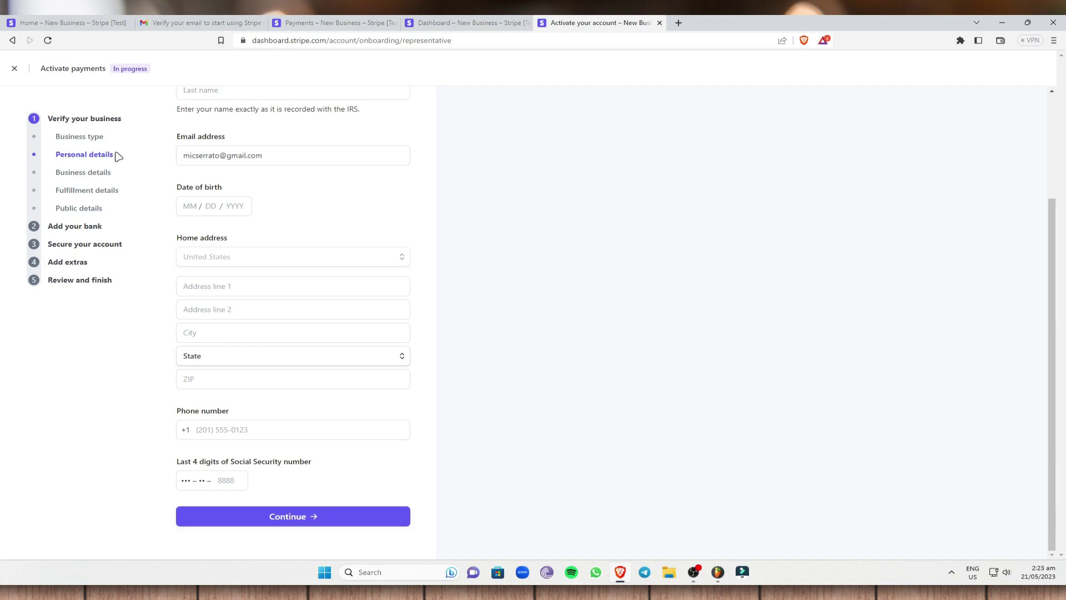
{"action": "left_click_drag", "start_coordinate": [117, 155], "coordinate": [45, 160]}
{"action": "left_click", "coordinate": [125, 394]}
{"action": "left_click", "coordinate": [283, 514]}
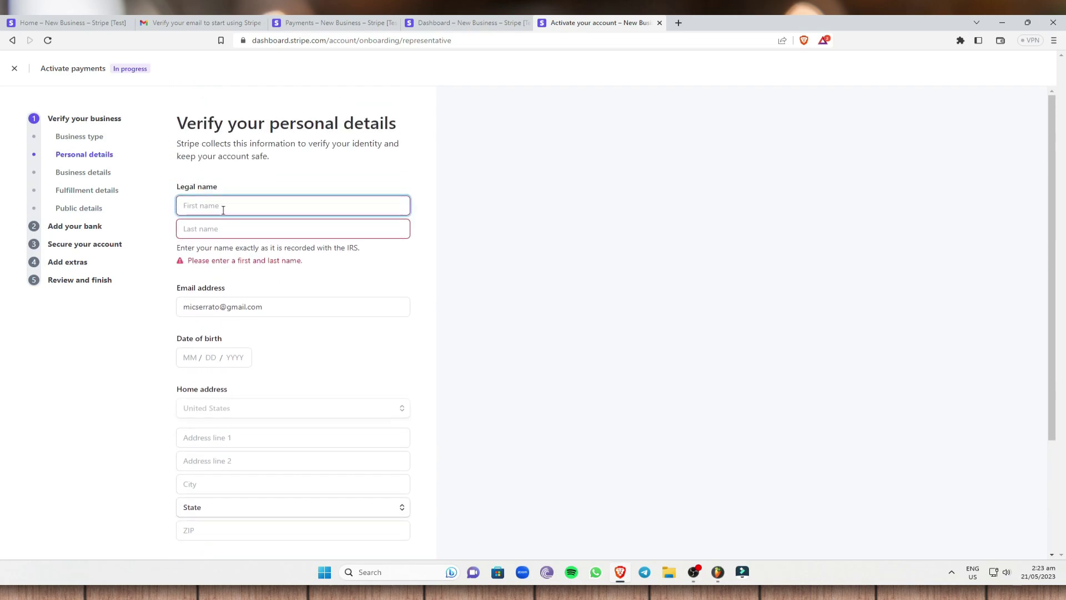
{"action": "left_click", "coordinate": [80, 174]}
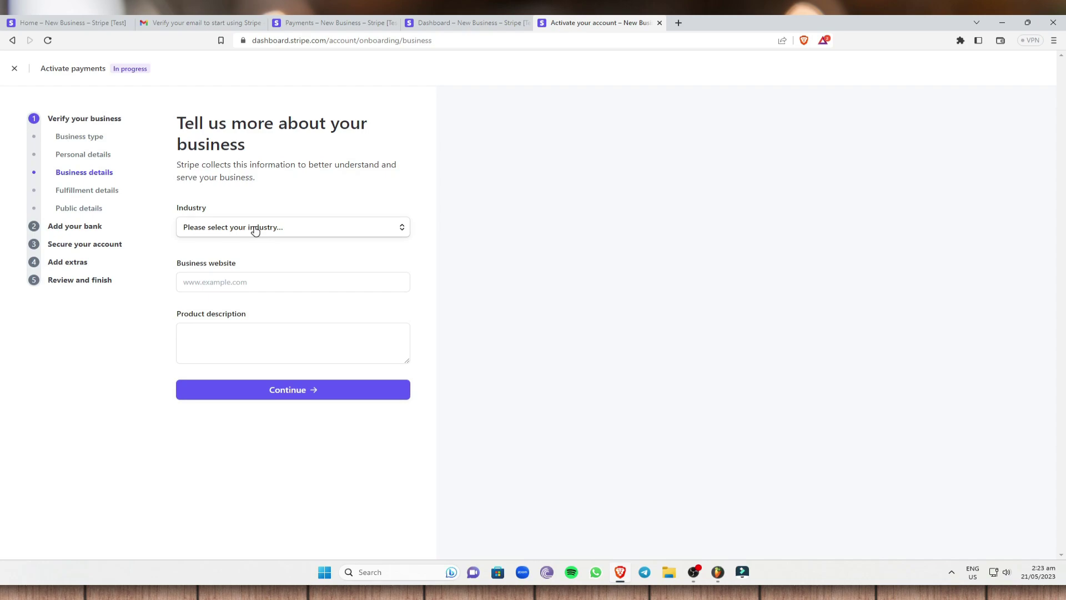
Browse the Industry list without choosing, then jump to Fulfillment details.
{"action": "left_click", "coordinate": [255, 231]}
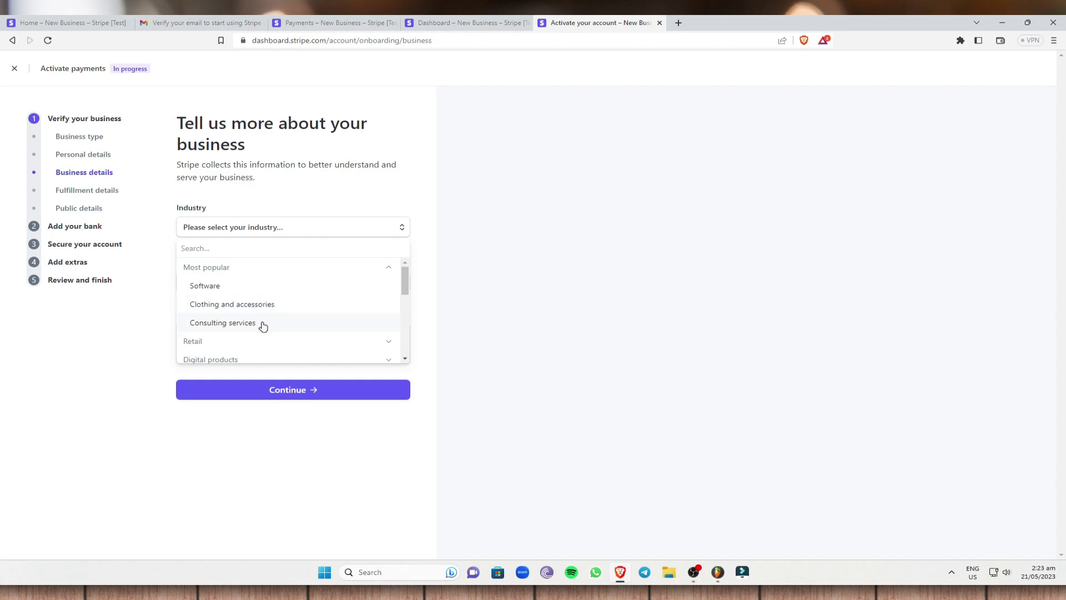
{"action": "scroll", "coordinate": [264, 302], "scroll_direction": "down", "scroll_amount": 5}
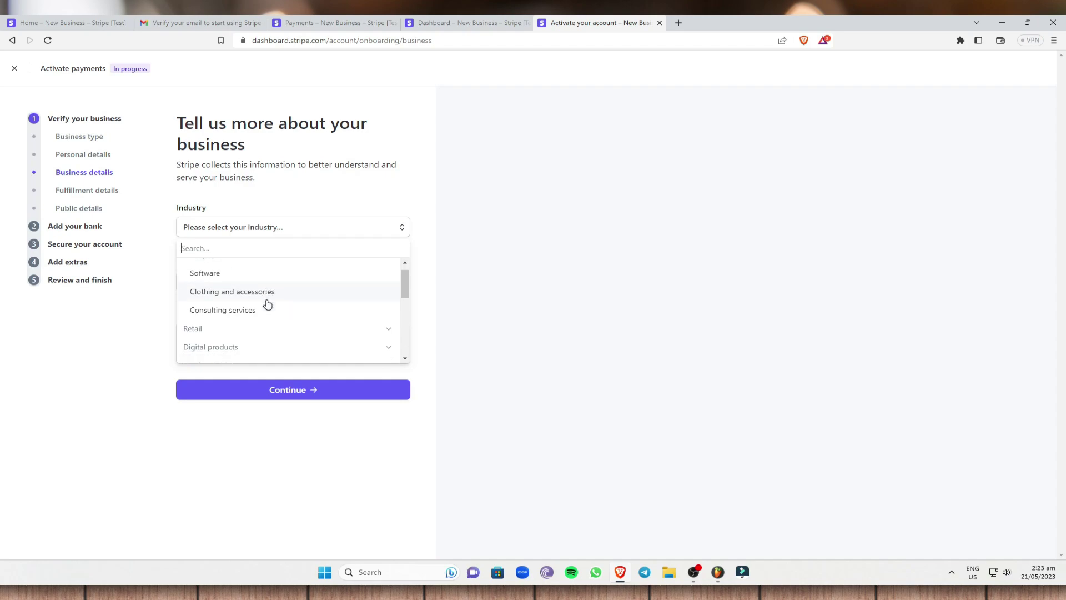
{"action": "scroll", "coordinate": [289, 306], "scroll_direction": "down", "scroll_amount": 3}
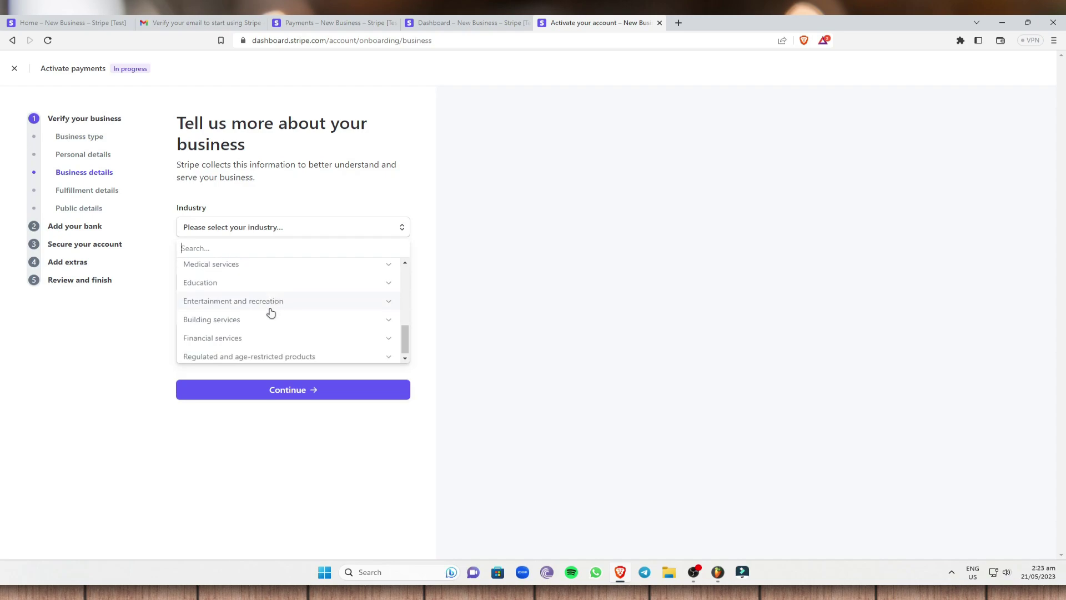
{"action": "scroll", "coordinate": [283, 300], "scroll_direction": "up", "scroll_amount": 4}
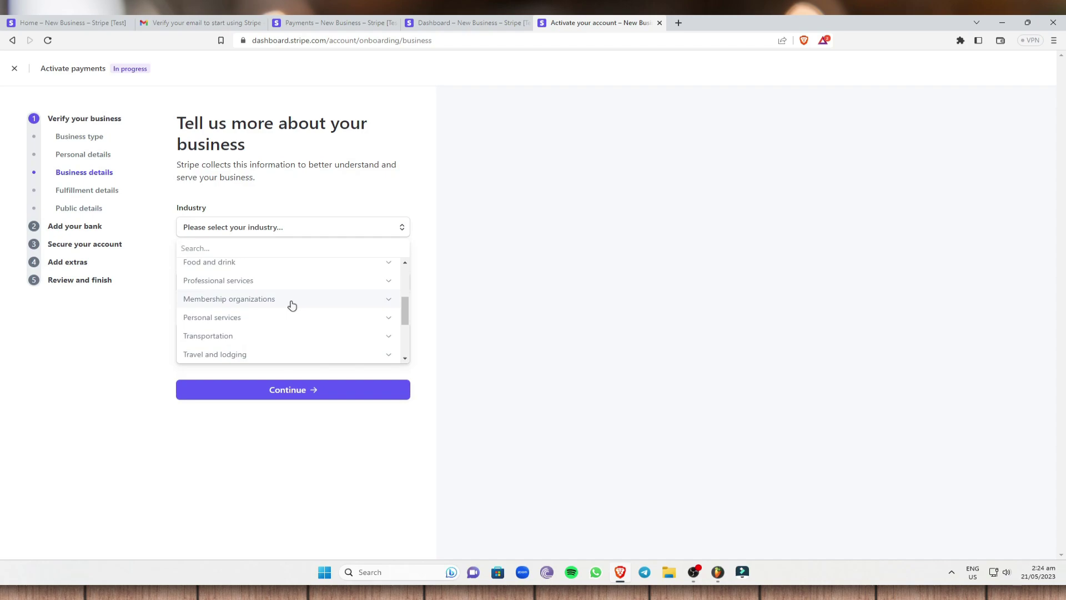
{"action": "left_click", "coordinate": [124, 347]}
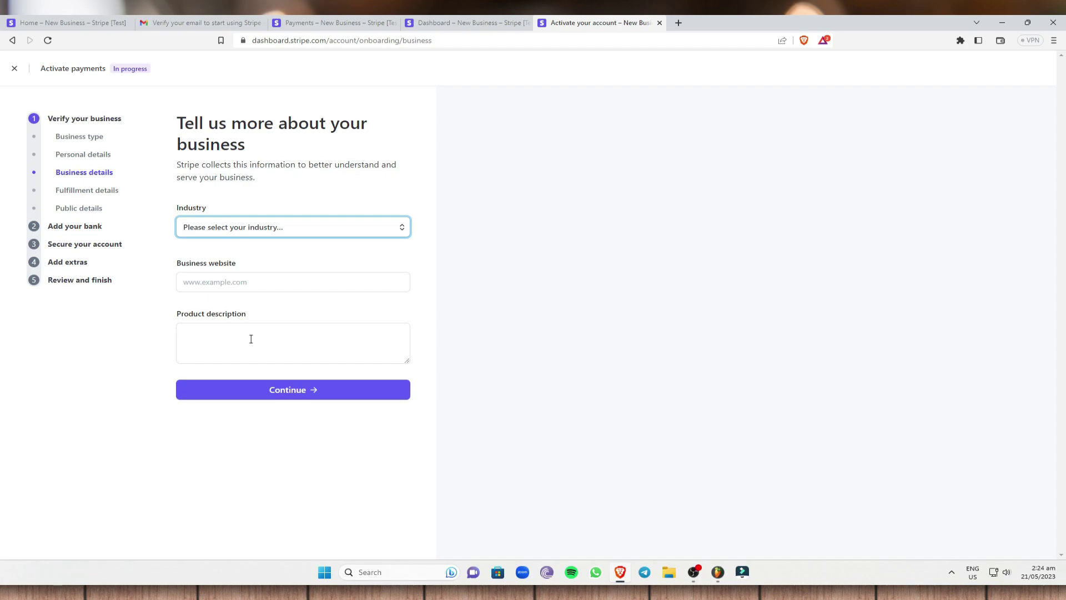
{"action": "left_click", "coordinate": [103, 190]}
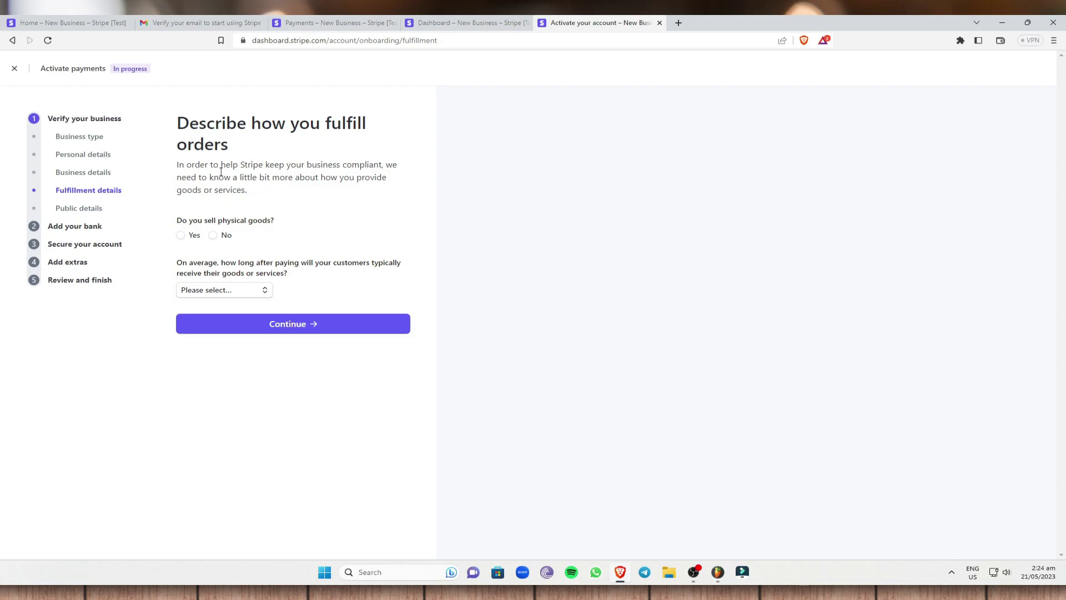
Answer Yes to physical goods, shipped by a third party, then go to Public details.
{"action": "left_click", "coordinate": [181, 236]}
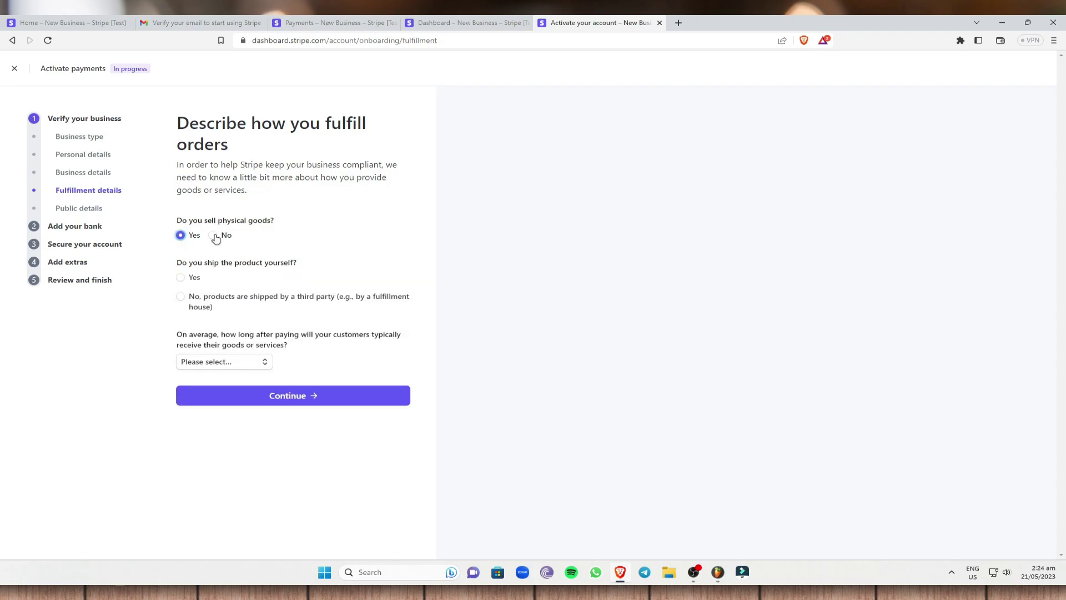
{"action": "left_click", "coordinate": [215, 236]}
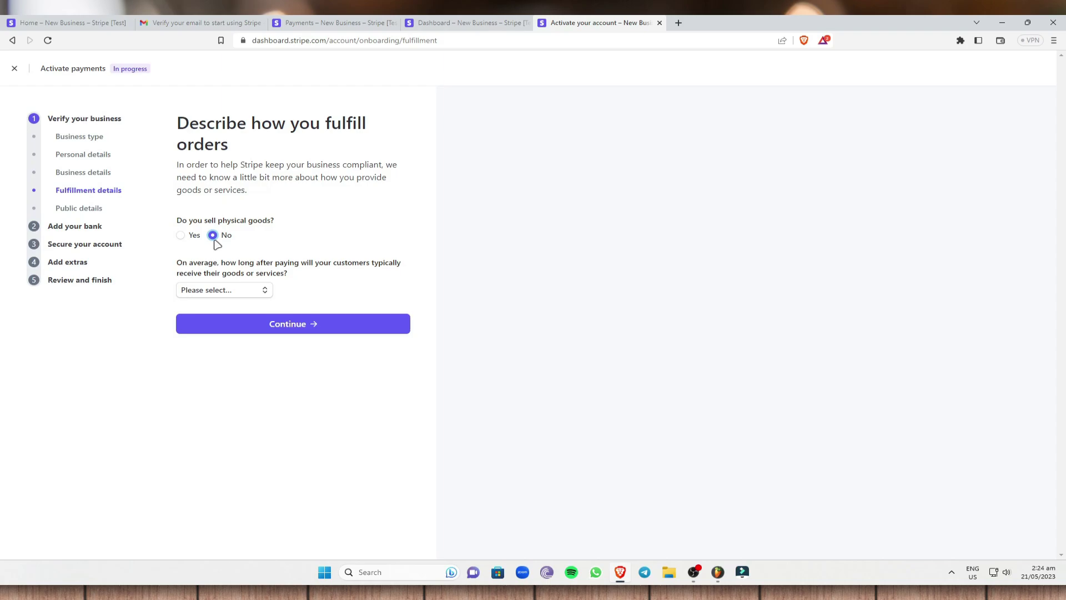
{"action": "left_click", "coordinate": [182, 236]}
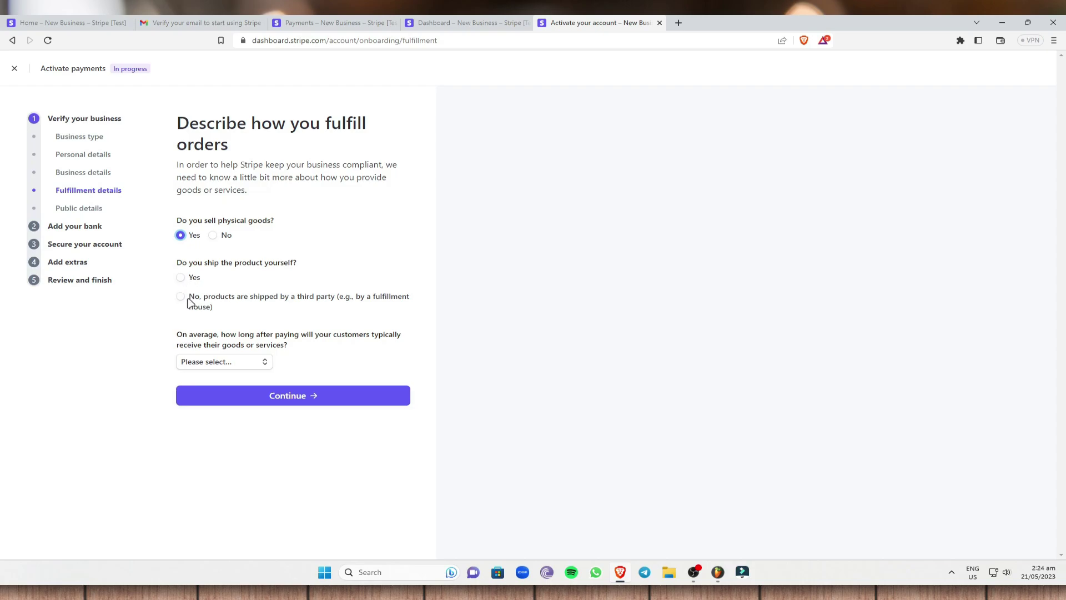
{"action": "left_click", "coordinate": [186, 300]}
{"action": "left_click", "coordinate": [61, 210]}
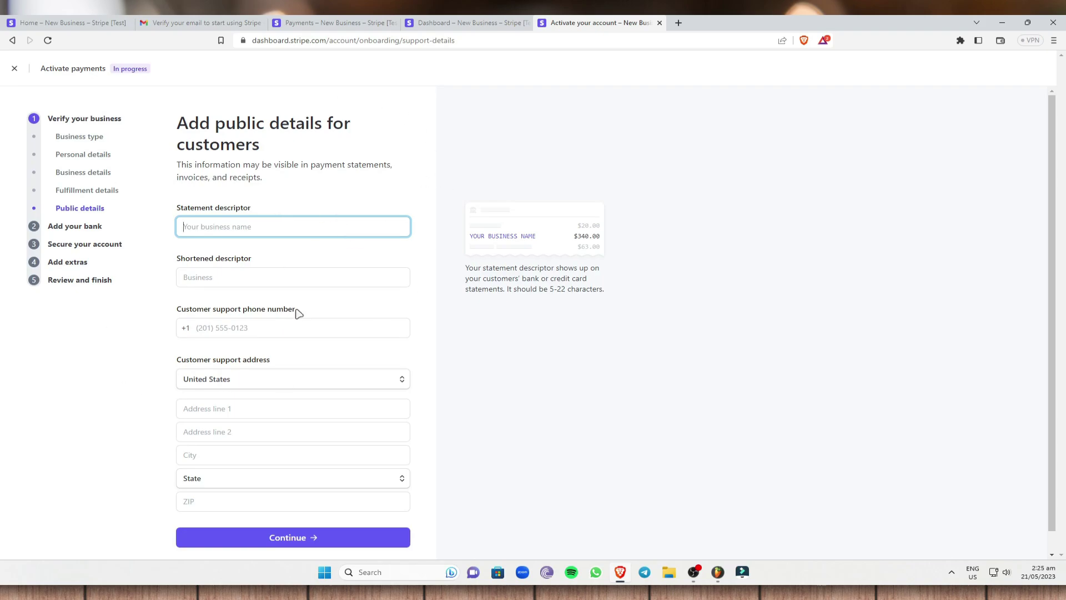
Go through the bank payout, account security, tax and climate contribution pages to Review and finish up.
{"action": "scroll", "coordinate": [299, 313], "scroll_direction": "down", "scroll_amount": 1}
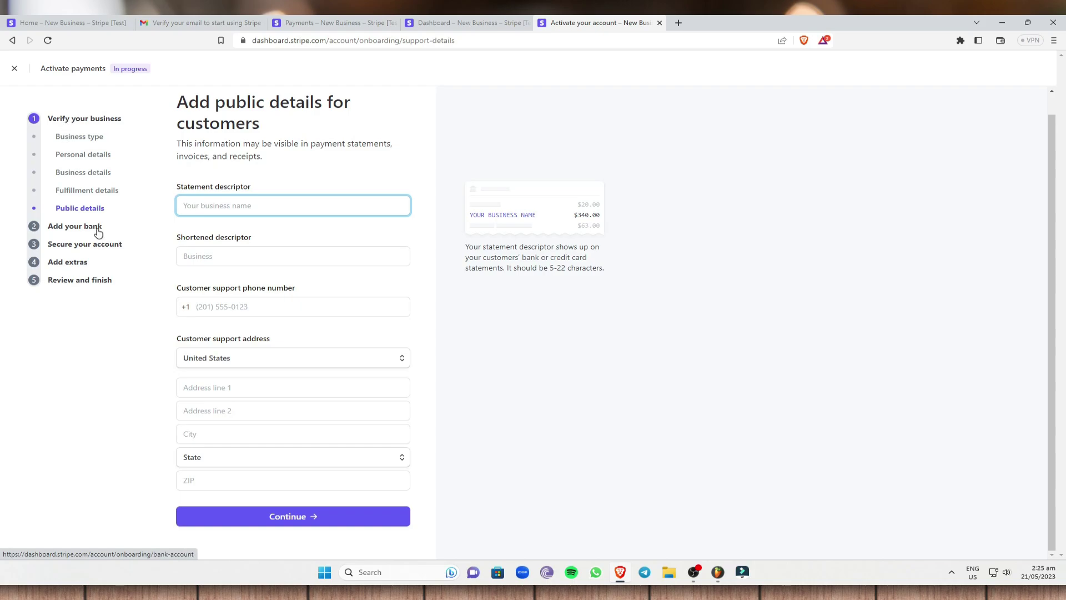
{"action": "left_click", "coordinate": [66, 227]}
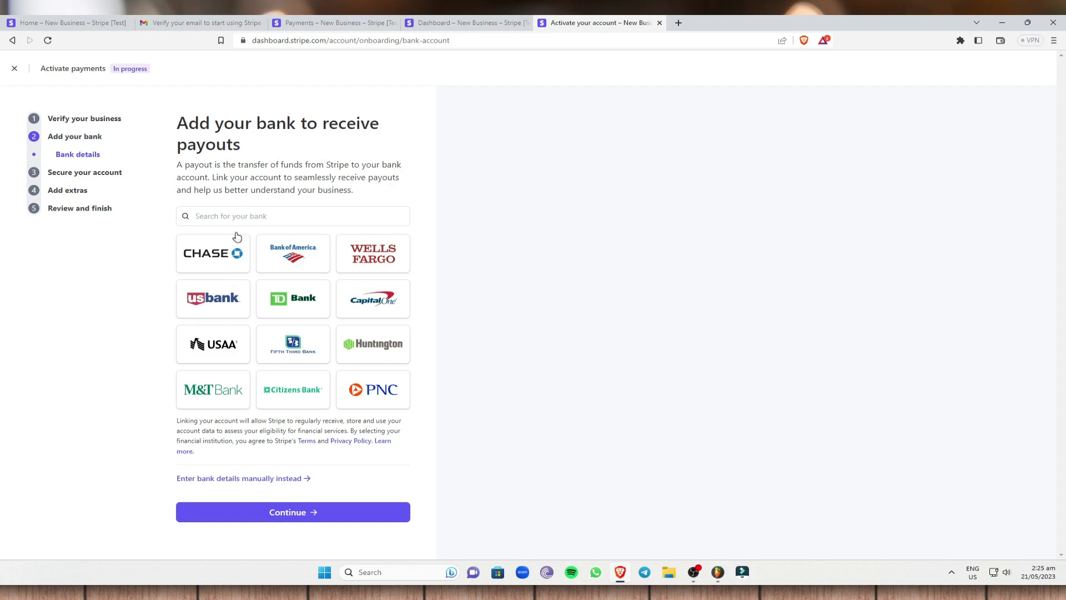
{"action": "left_click", "coordinate": [103, 176]}
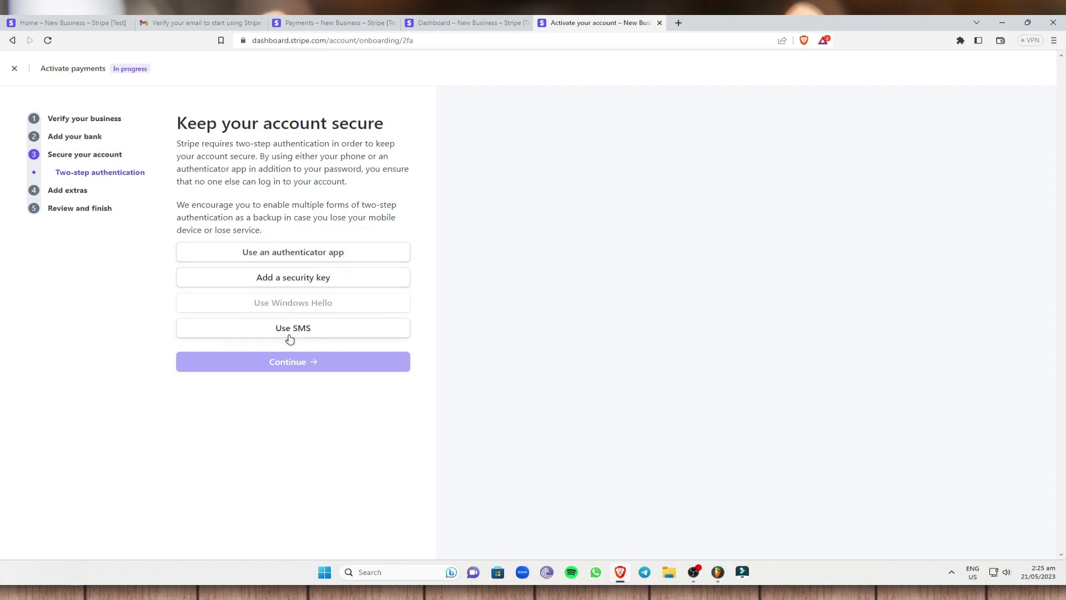
{"action": "left_click", "coordinate": [71, 198]}
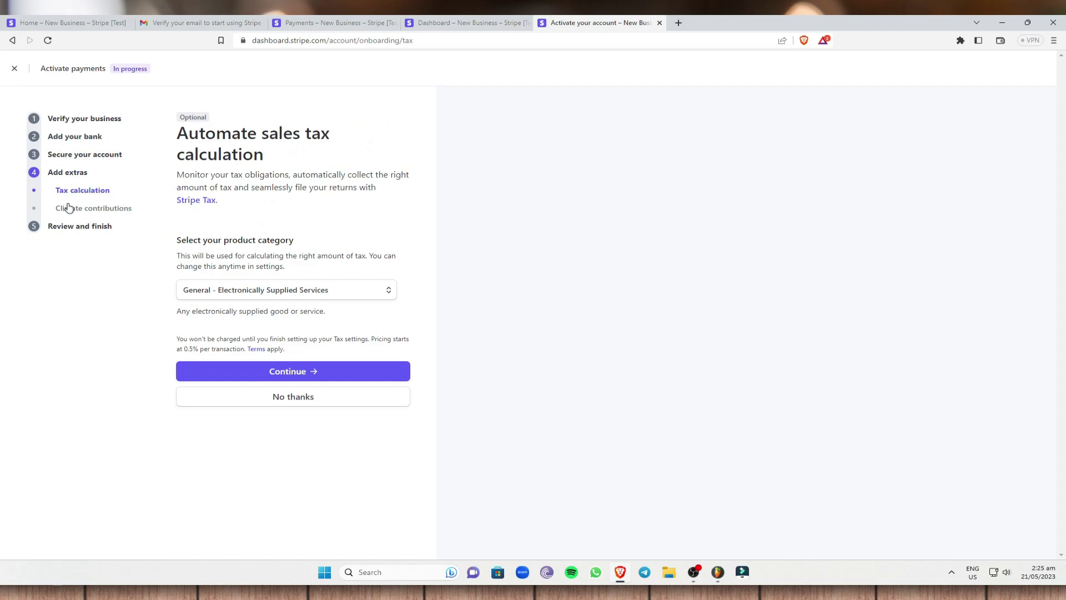
{"action": "left_click", "coordinate": [65, 207]}
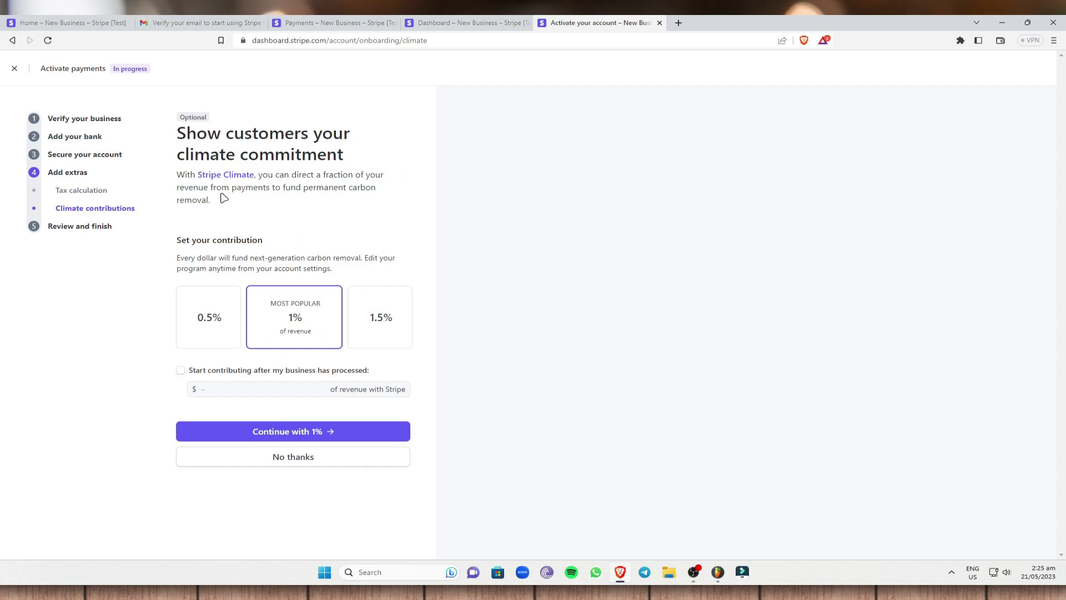
{"action": "left_click", "coordinate": [90, 227]}
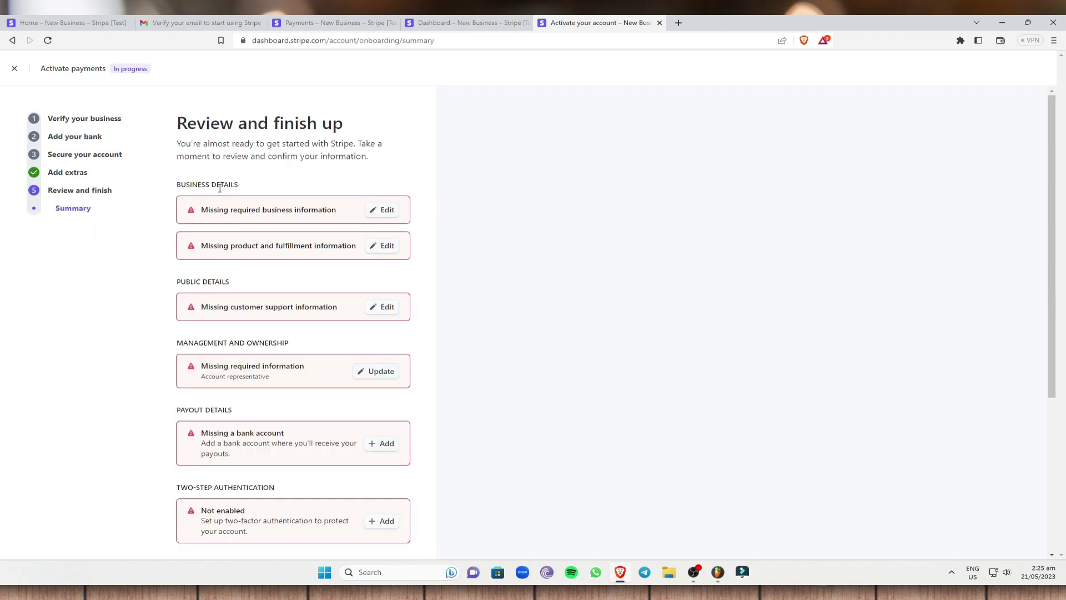
Review the activation summary down to Agree & submit, then go back to the payment link editor.
{"action": "scroll", "coordinate": [361, 288], "scroll_direction": "down", "scroll_amount": 4}
{"action": "scroll", "coordinate": [348, 317], "scroll_direction": "up", "scroll_amount": 2}
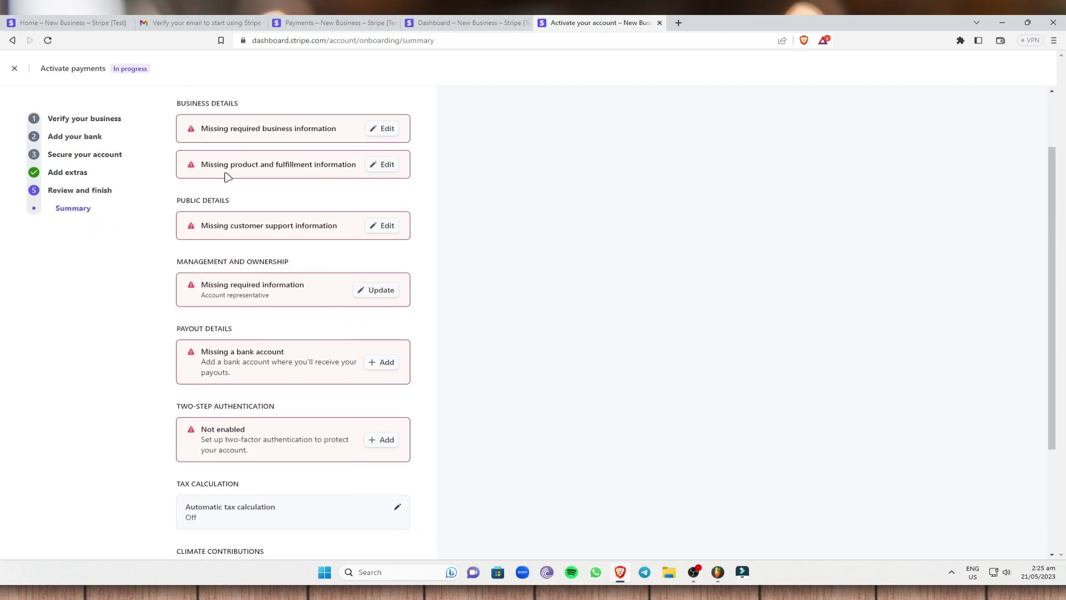
{"action": "scroll", "coordinate": [200, 166], "scroll_direction": "up", "scroll_amount": 1}
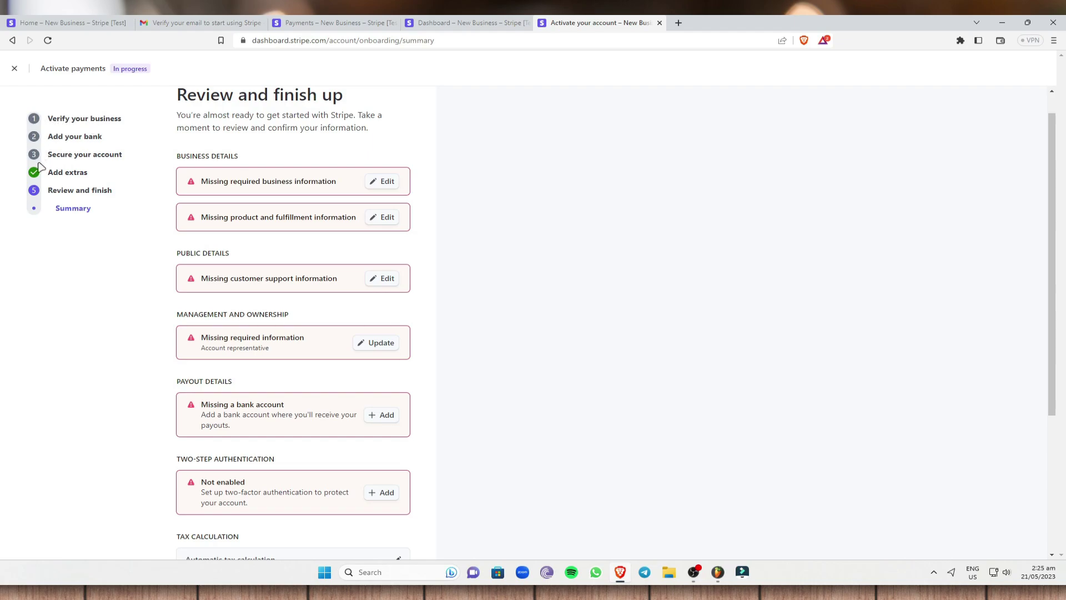
{"action": "scroll", "coordinate": [309, 361], "scroll_direction": "down", "scroll_amount": 4}
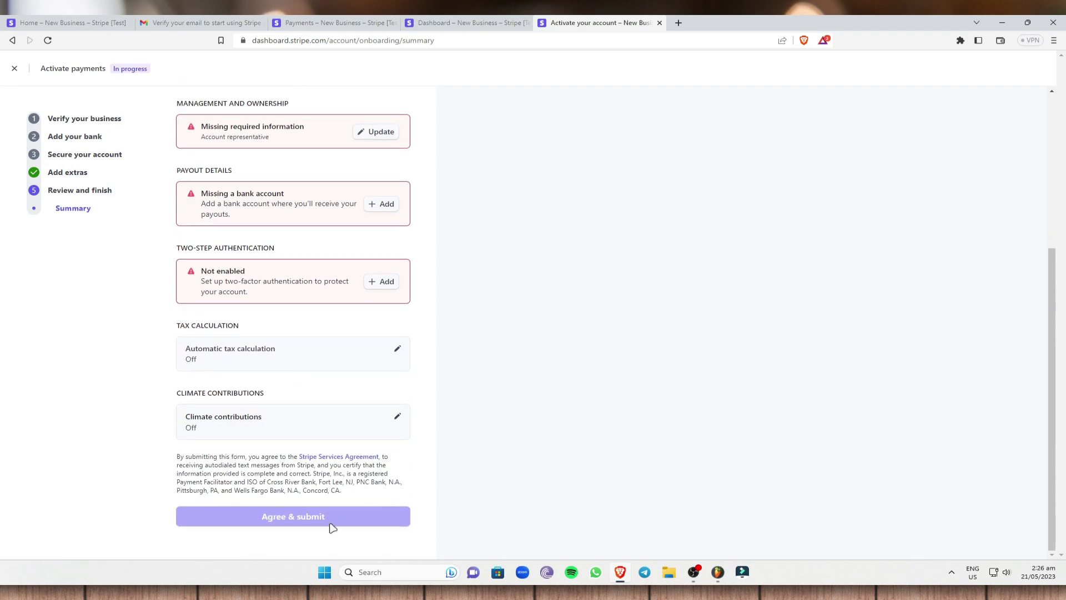
{"action": "left_click", "coordinate": [464, 22]}
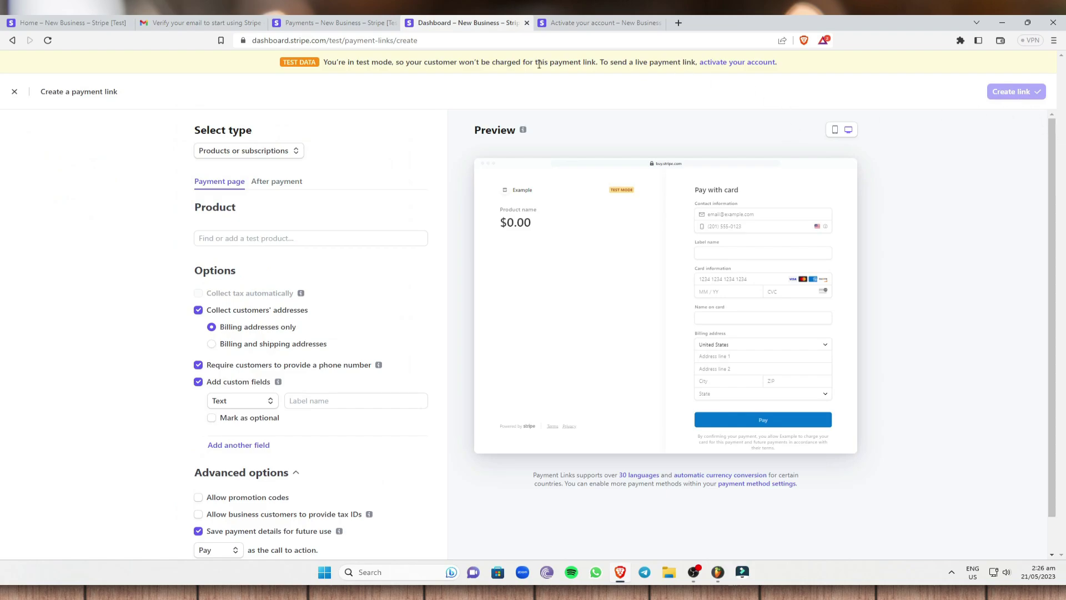